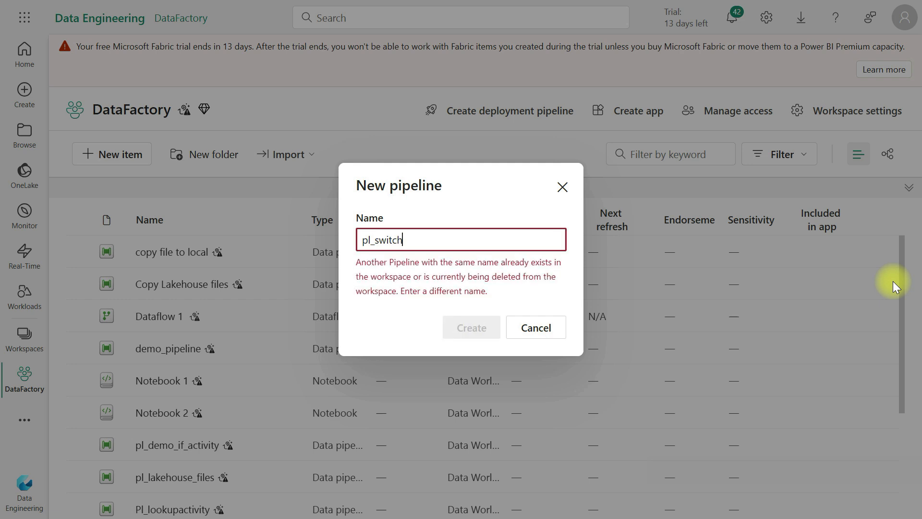
Create a new pipeline named pl_switch_demo
type("_demo")
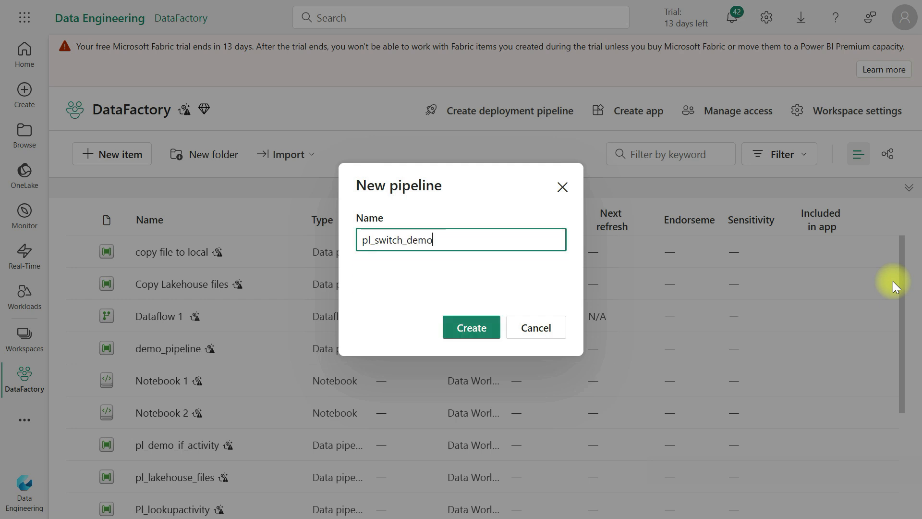
left_click(463, 336)
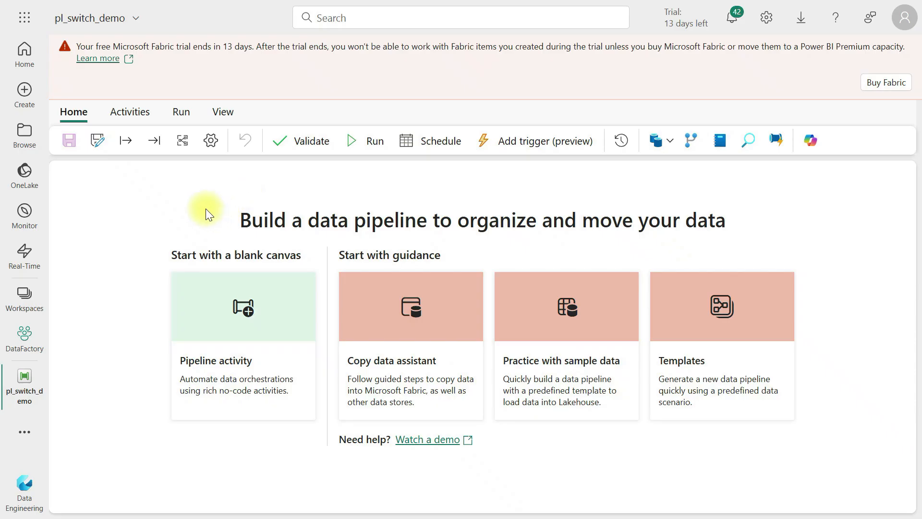
Add a Get Metadata activity to the pipeline canvas and rename it Get Metadata
left_click(129, 112)
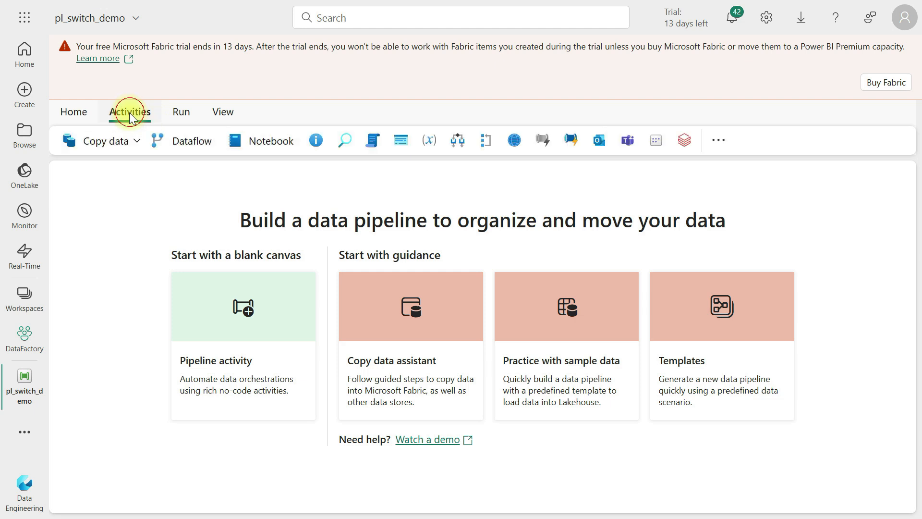
left_click(718, 140)
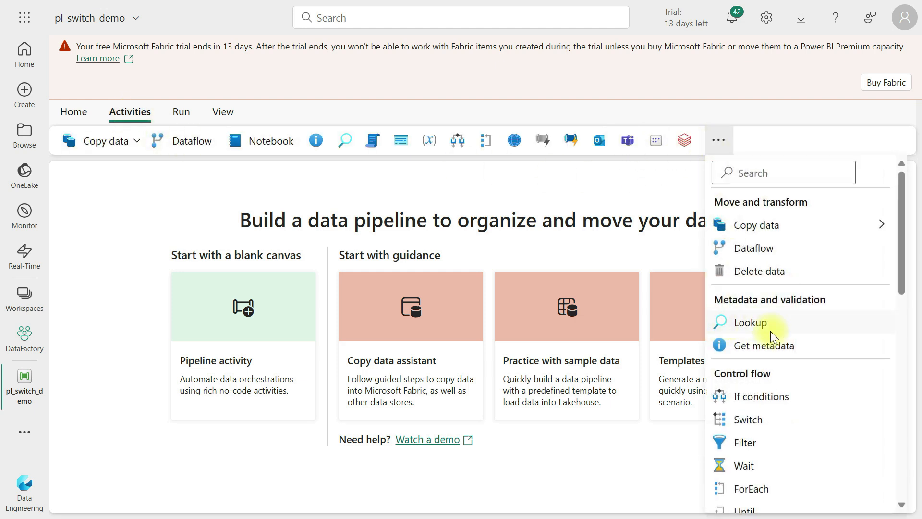
left_click(767, 345)
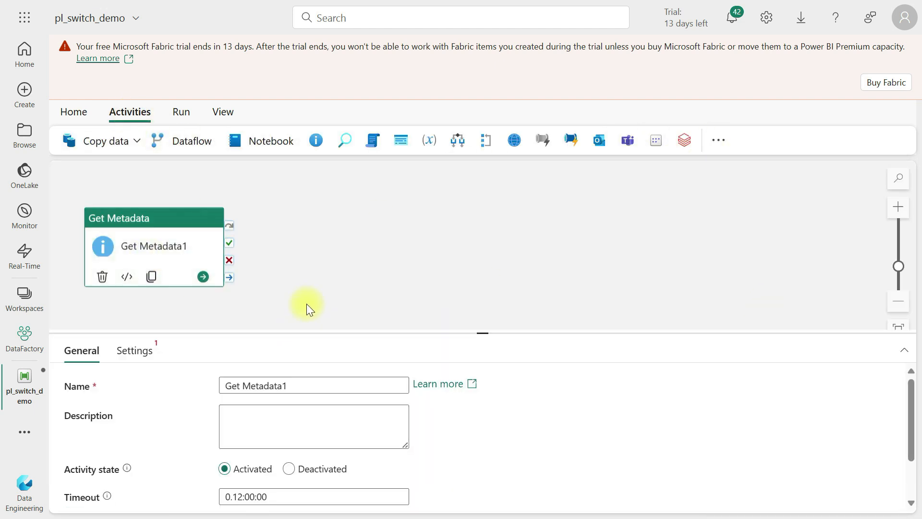
left_click_drag(149, 231, 154, 209)
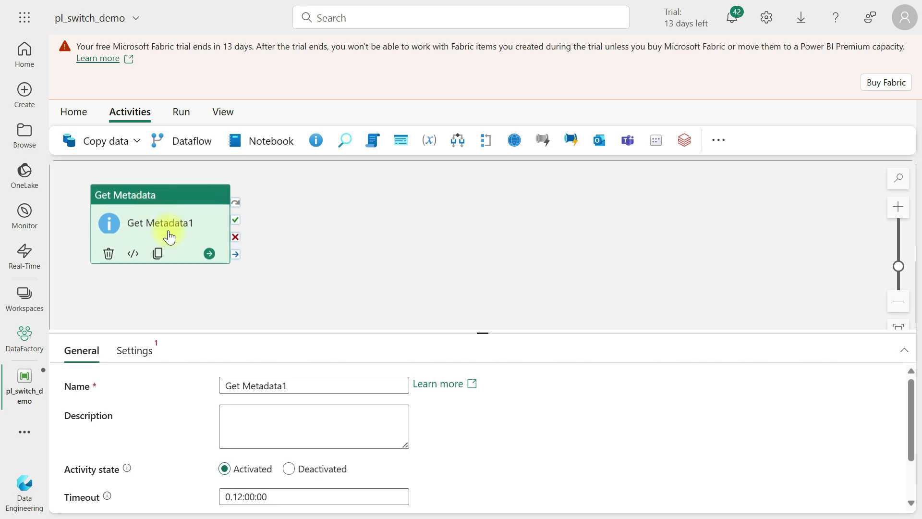
left_click_drag(477, 330, 477, 266)
left_click(305, 319)
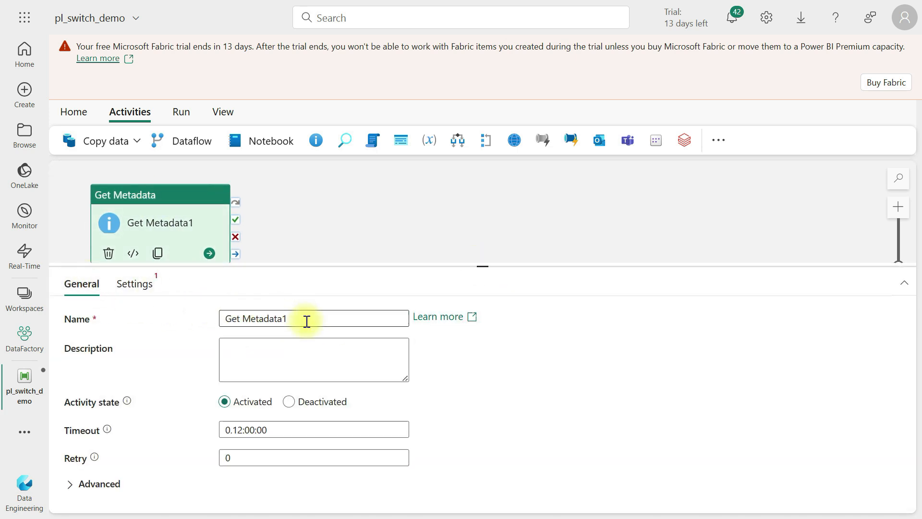
Set the Get Metadata connection to TutorialLakeHouse with Files as the root folder
left_click(133, 290)
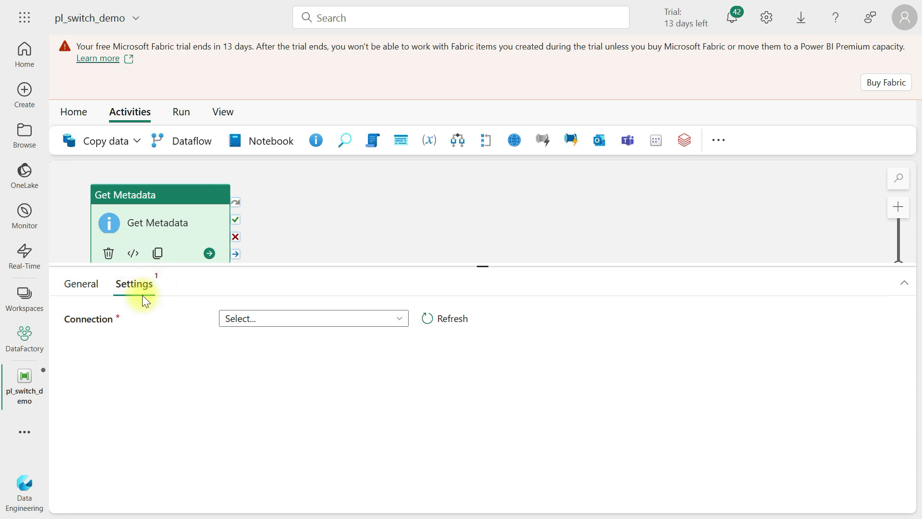
left_click(267, 319)
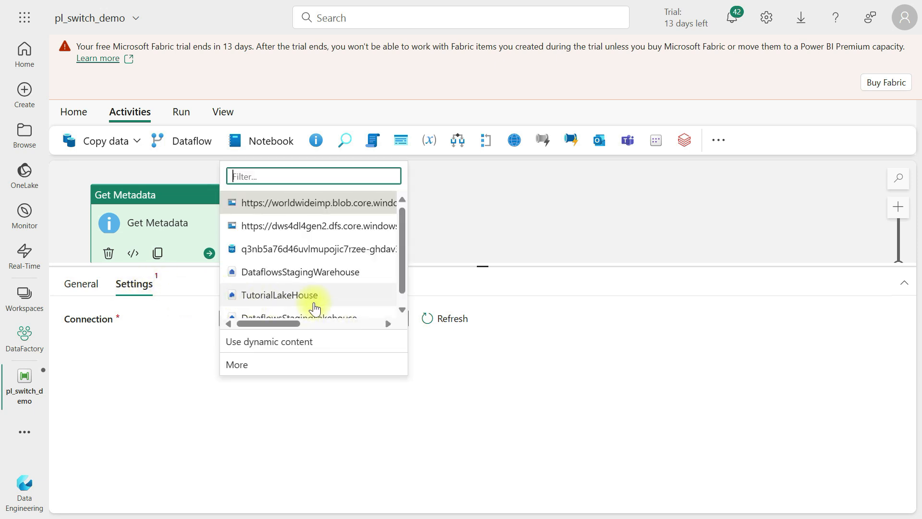
scroll(284, 285, "down", 1)
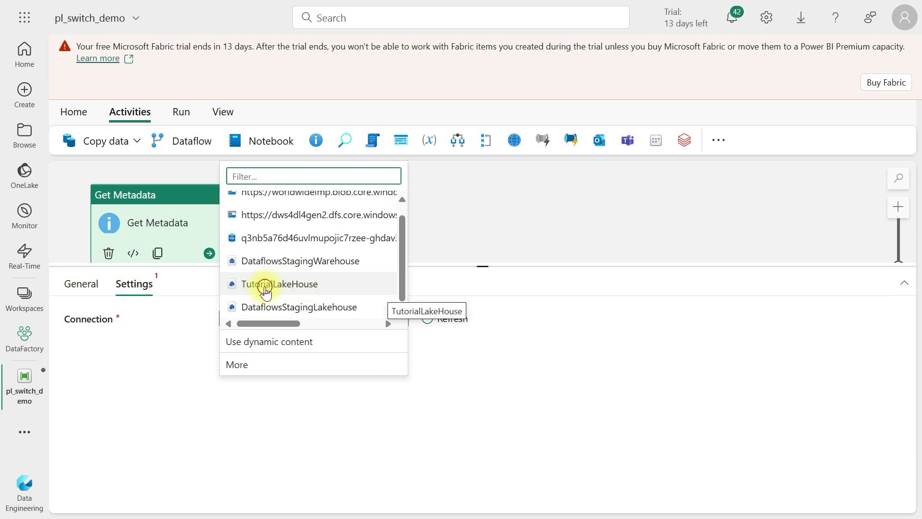
left_click(266, 289)
left_click(287, 350)
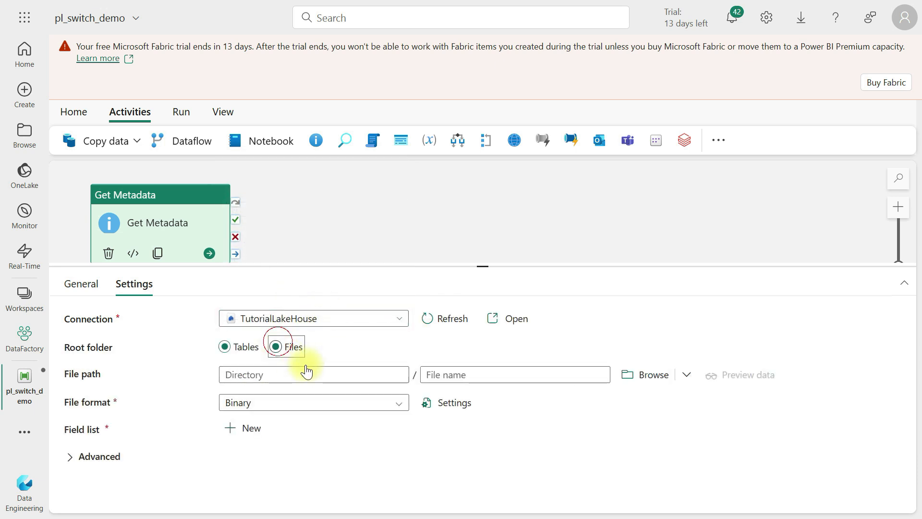
Browse to and select the file Citibike-tridata/JC-202401-citibike-tripdata/JC-202401-citibike-tripdata.csv as the file path
left_click(662, 377)
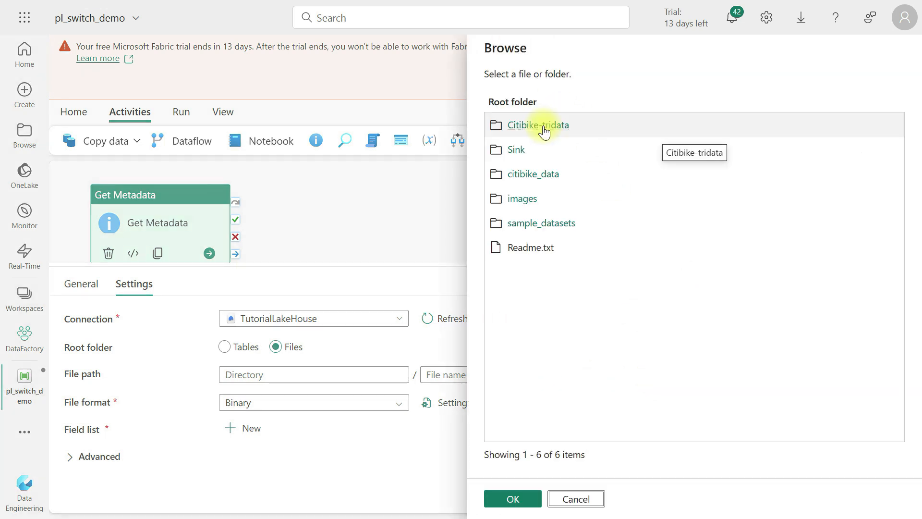
left_click(539, 125)
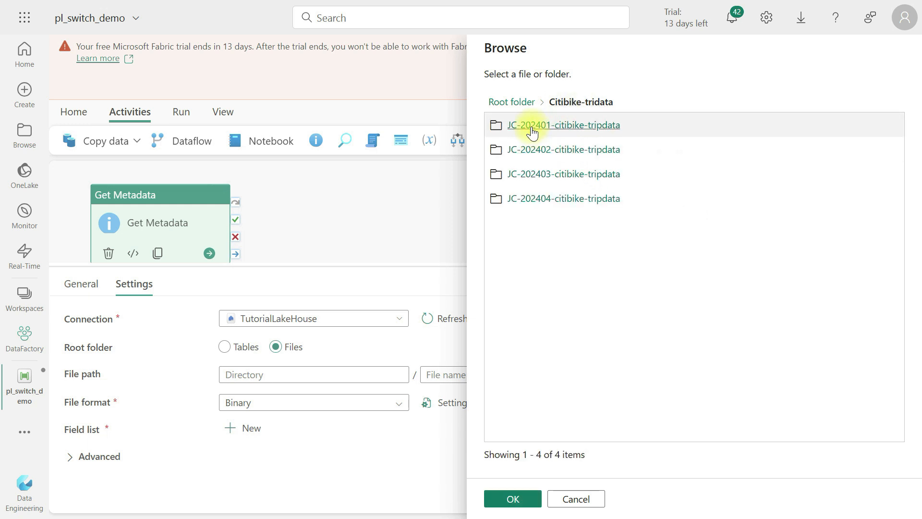
left_click(532, 129)
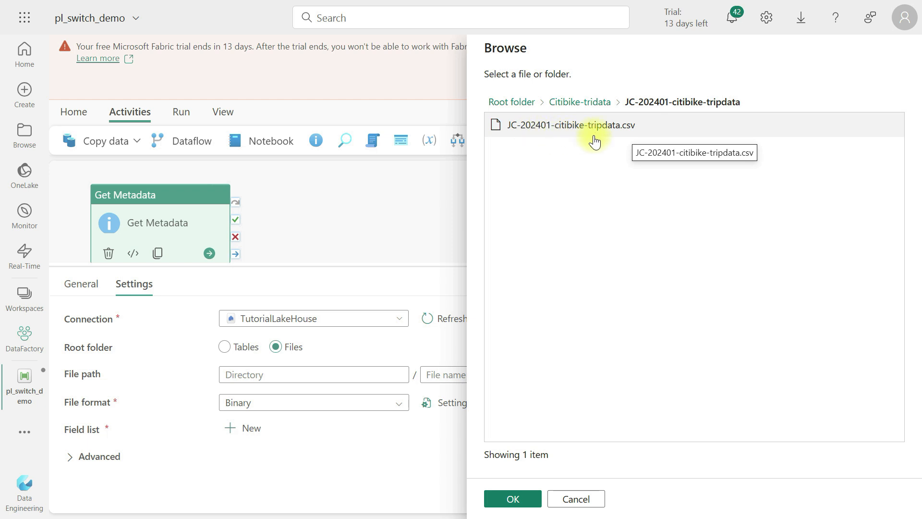
left_click(619, 131)
left_click(524, 498)
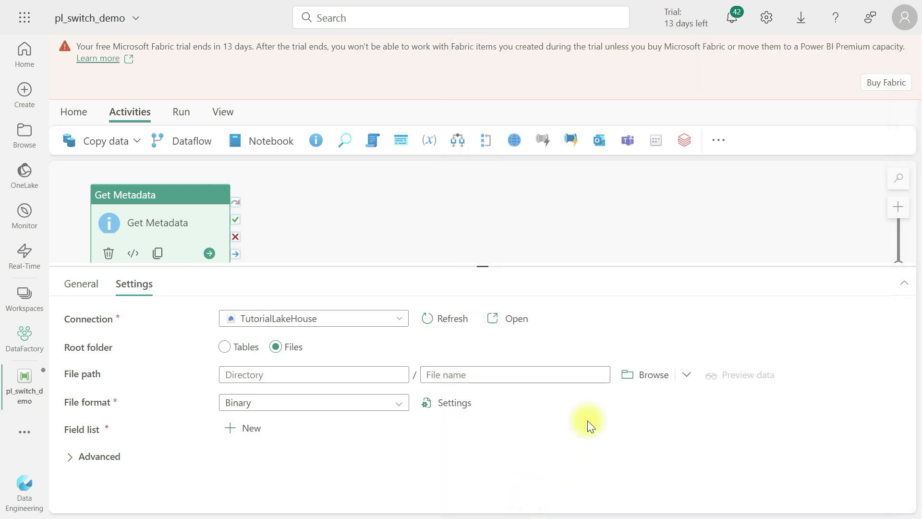
Set the file format to DelimitedText and add Column count to the field list
left_click(262, 404)
left_click(260, 495)
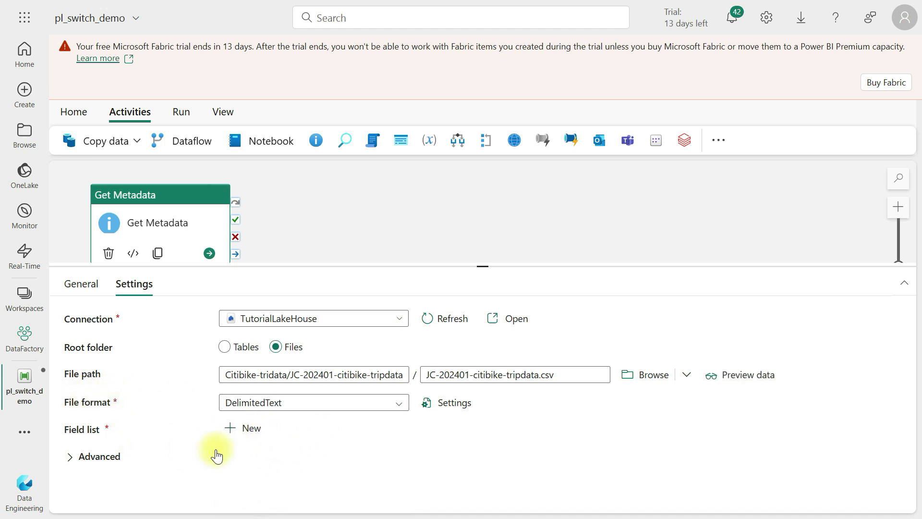
left_click(250, 428)
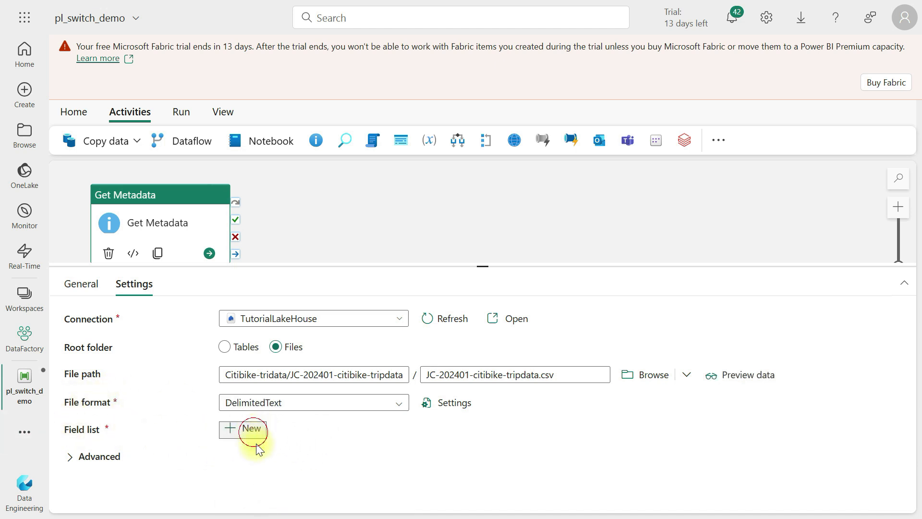
left_click(317, 464)
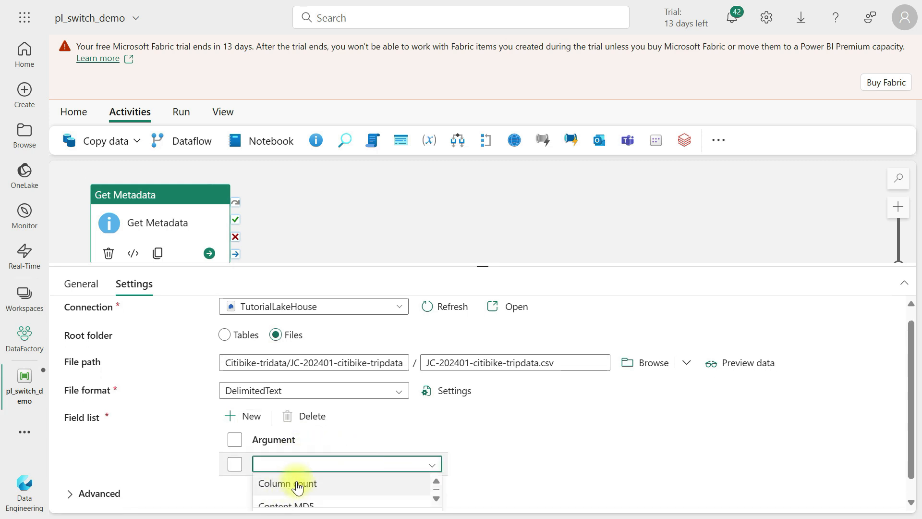
left_click(301, 483)
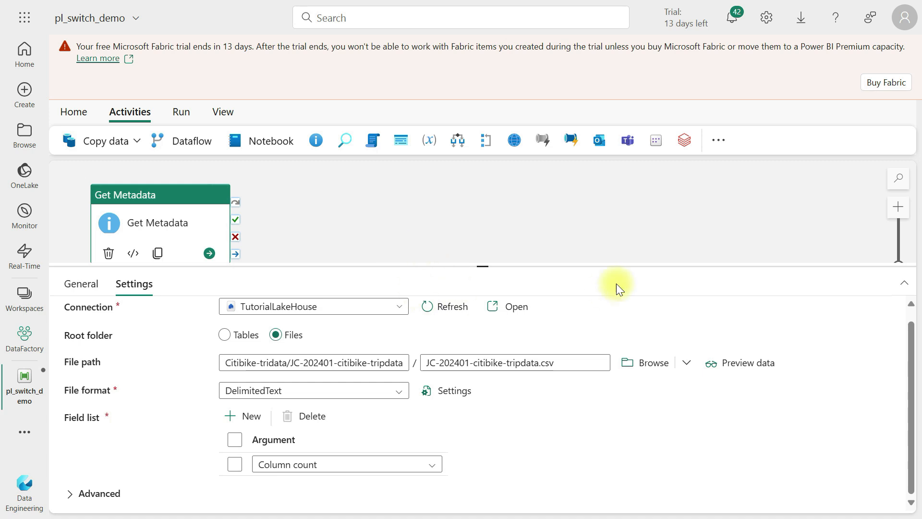
Add a Switch activity to the pipeline canvas
left_click_drag(570, 364, 414, 332)
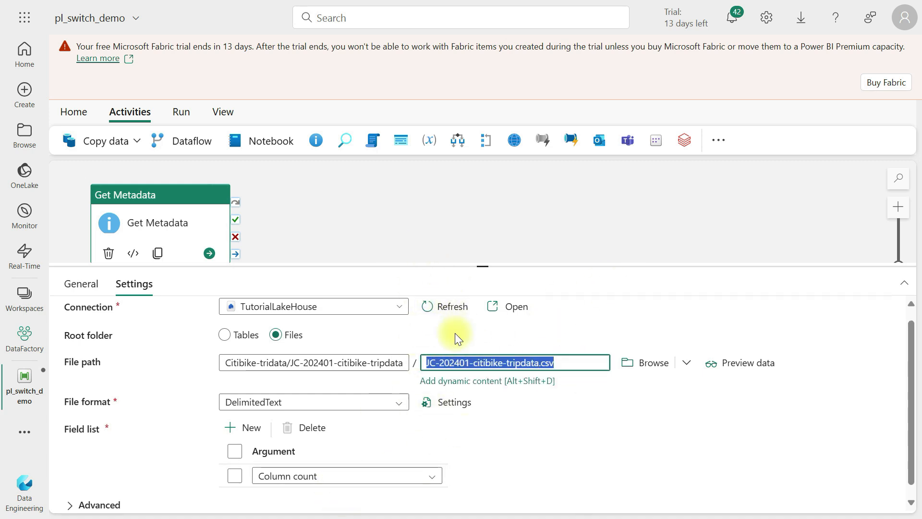
left_click(295, 198)
left_click_drag(476, 263, 475, 431)
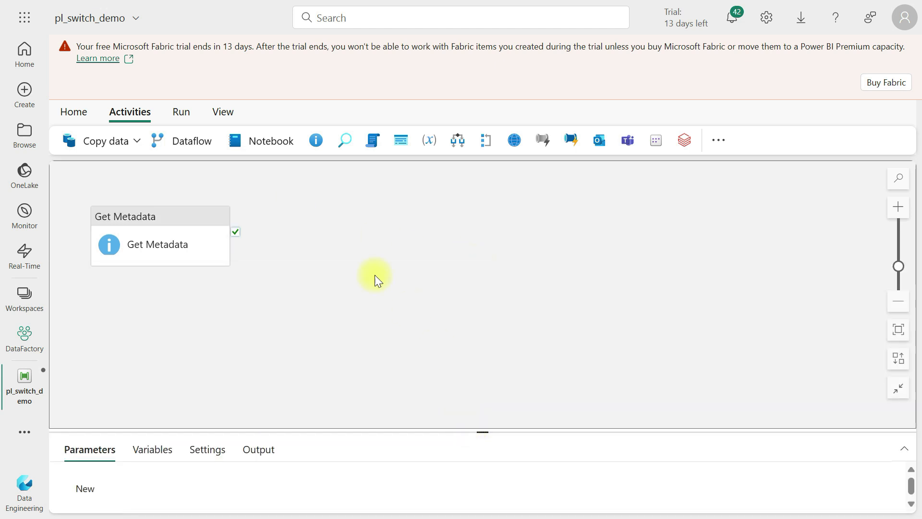
left_click(720, 139)
scroll(807, 336, "down", 3)
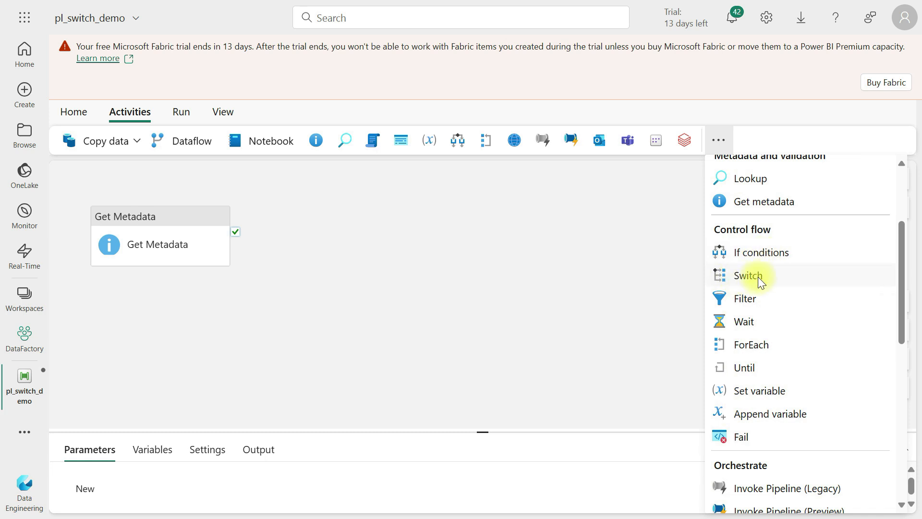
left_click(758, 276)
Place the Switch to the right of Get Metadata and connect Get Metadata's success output to it
left_click_drag(335, 198, 416, 200)
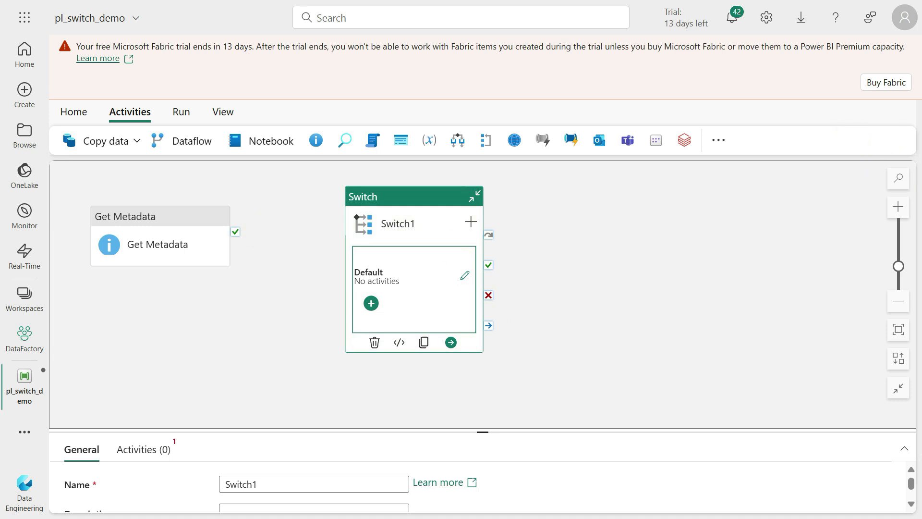
left_click(200, 215)
left_click_drag(236, 221, 364, 268)
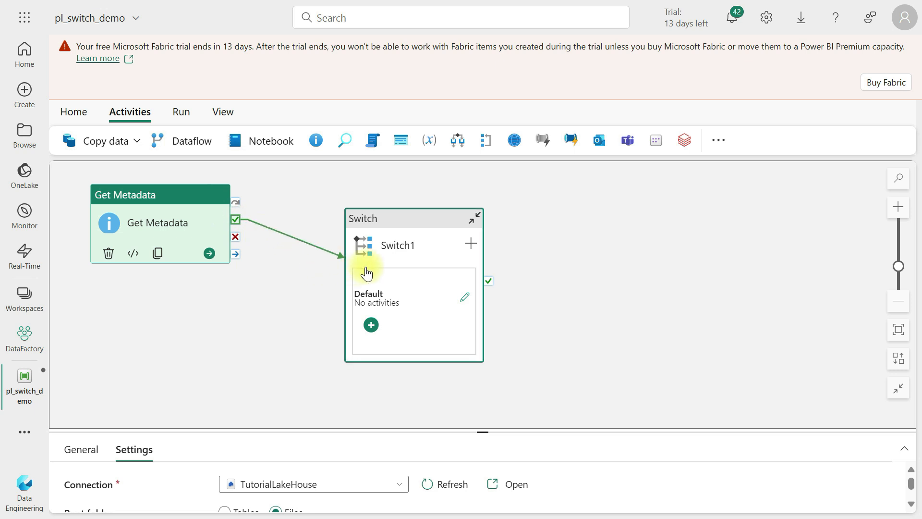
Rename the Switch activity to Switch activity
left_click(409, 219)
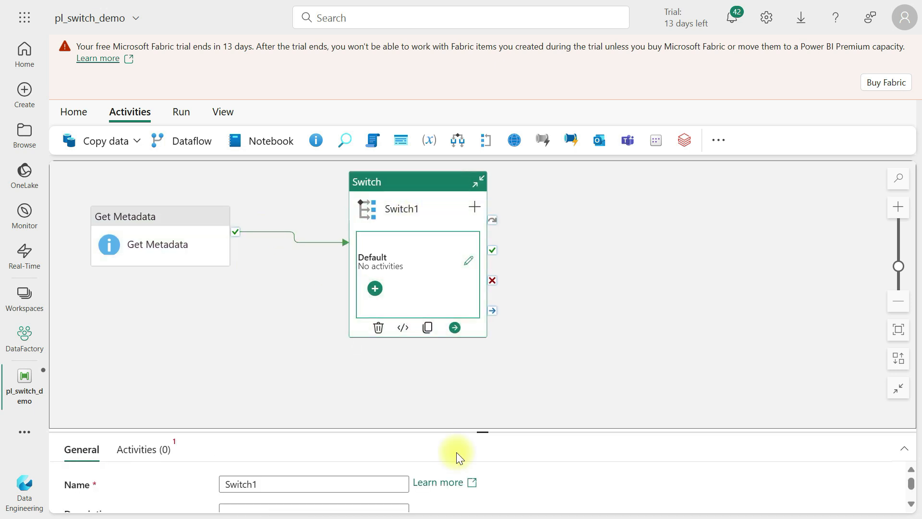
left_click_drag(477, 430, 482, 250)
left_click(257, 302)
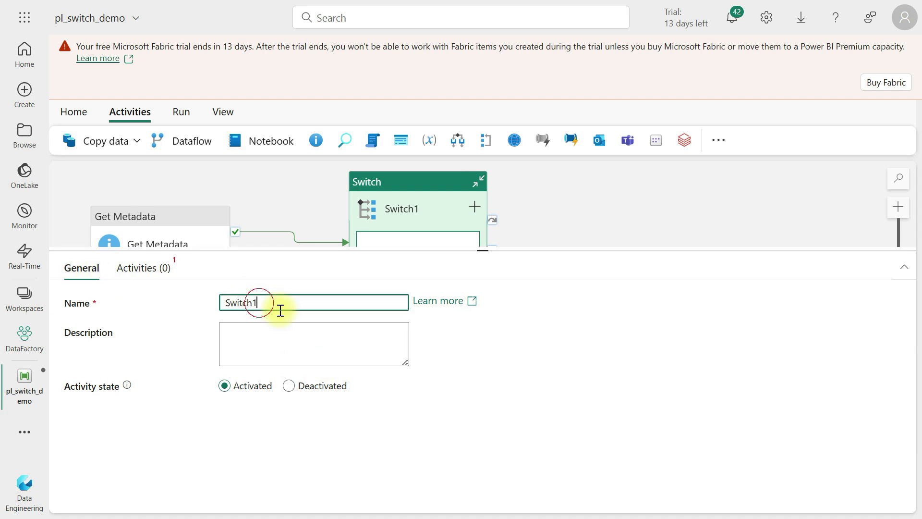
key("BackSpace")
type("activity")
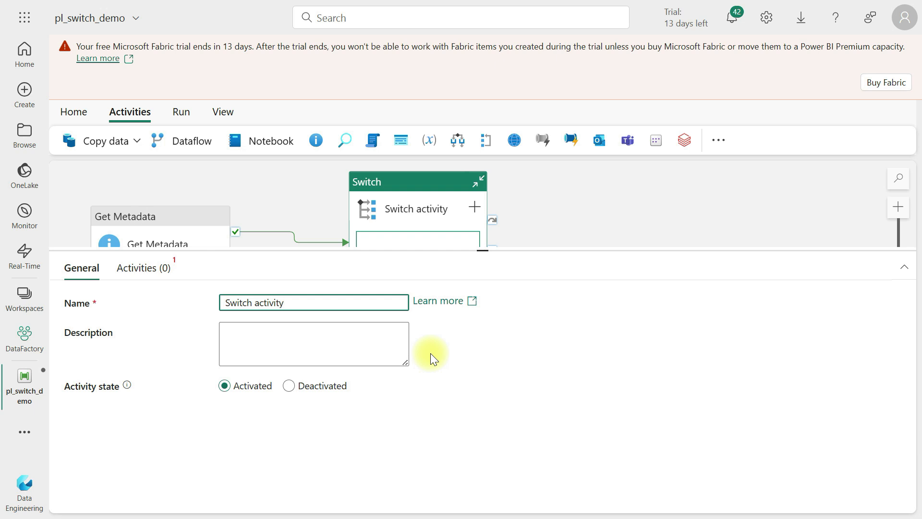
left_click(243, 342)
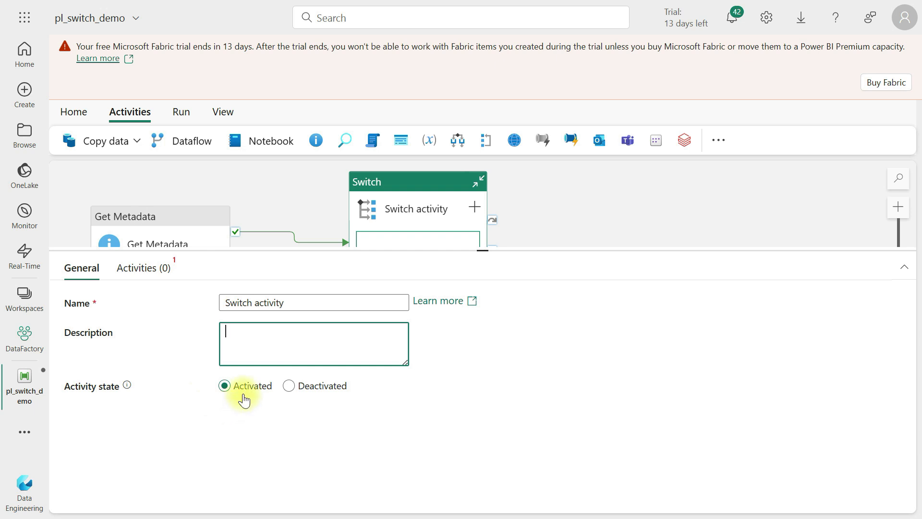
left_click(144, 269)
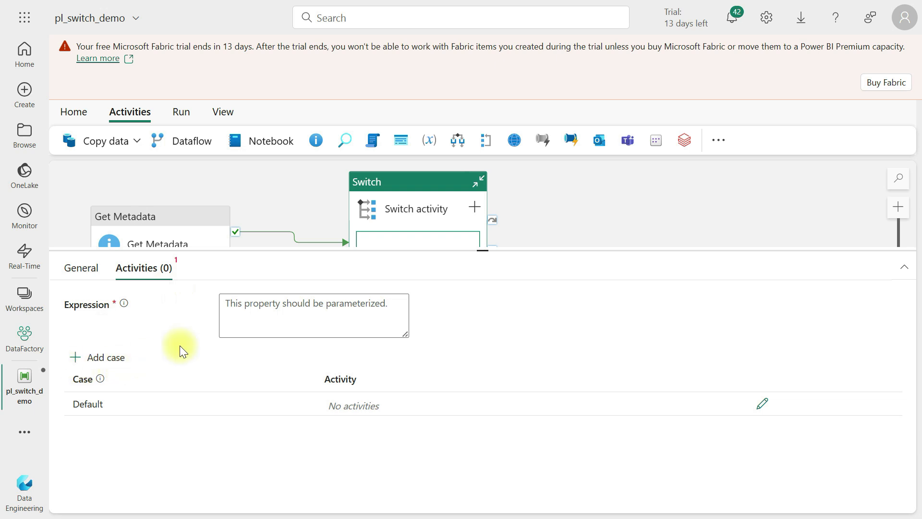
left_click(250, 316)
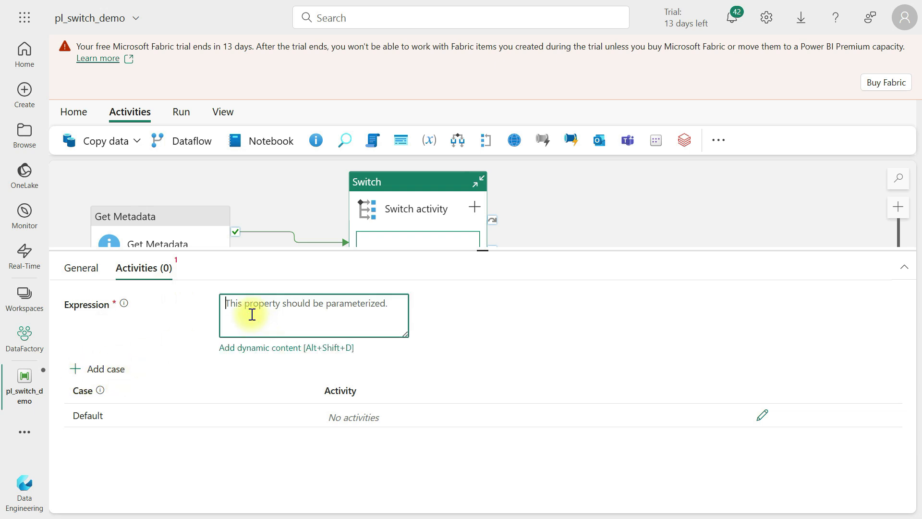
left_click(241, 349)
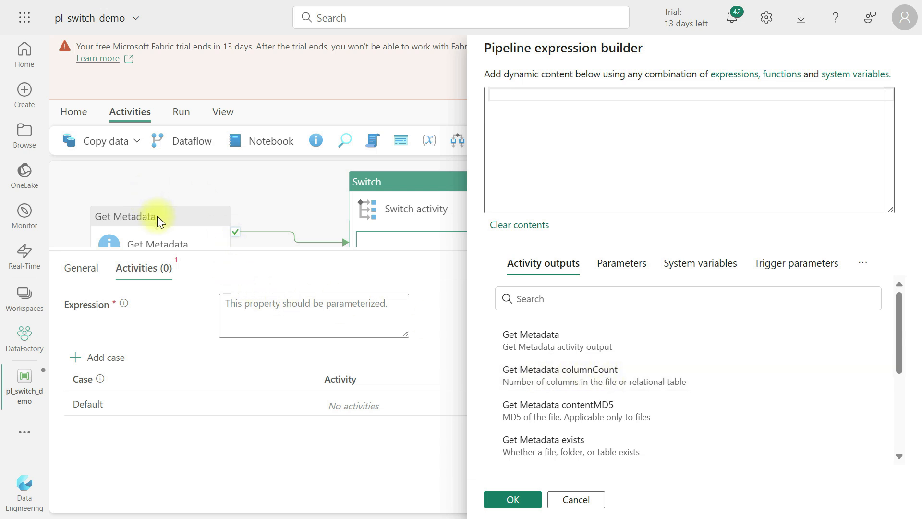
left_click(607, 380)
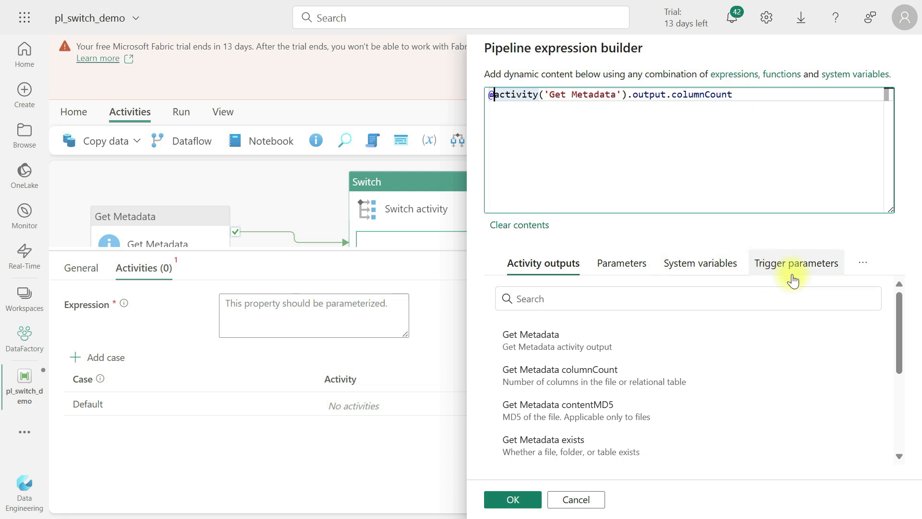
left_click(863, 263)
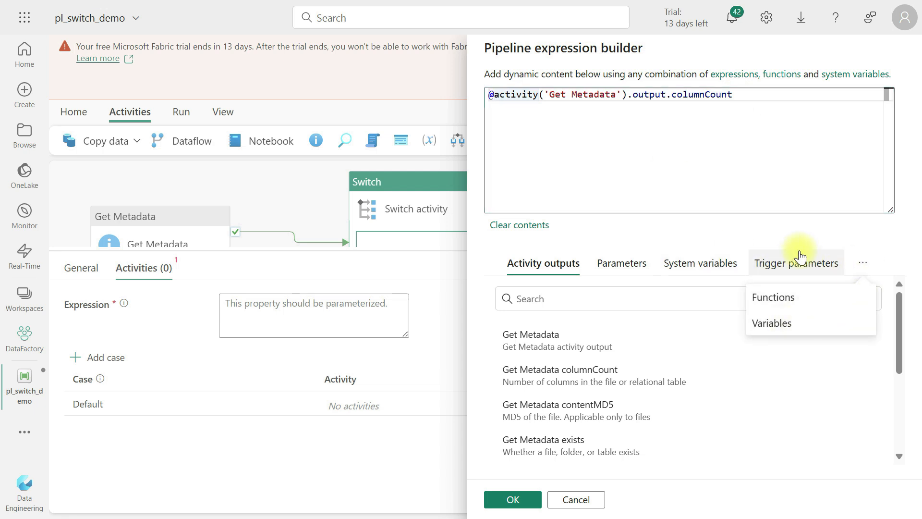
left_click(784, 321)
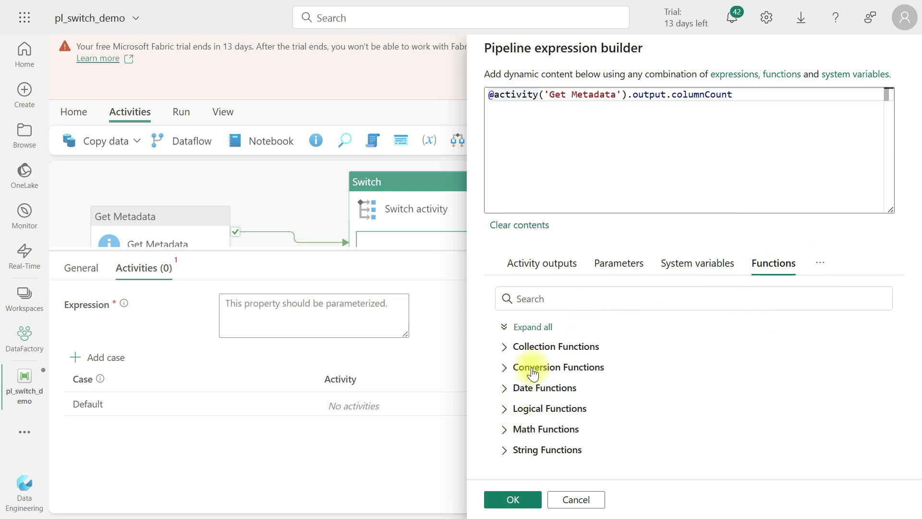
left_click(505, 368)
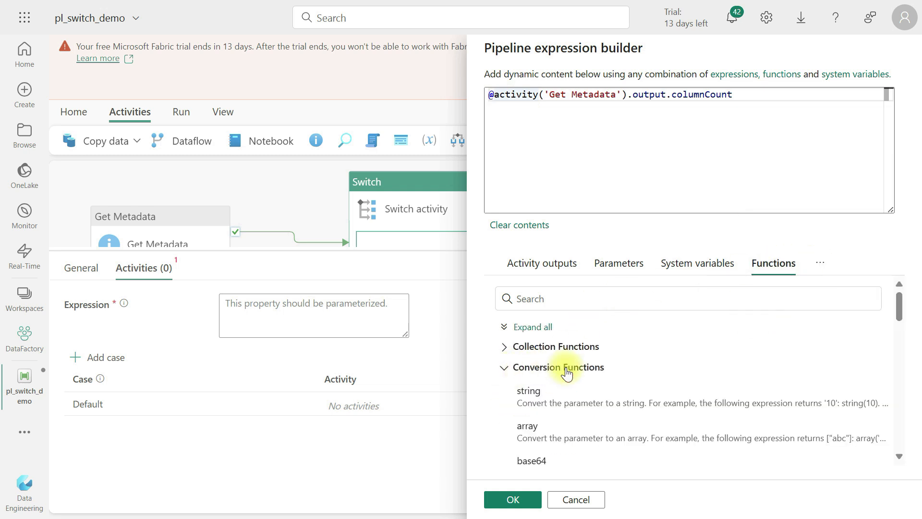
left_click(496, 99)
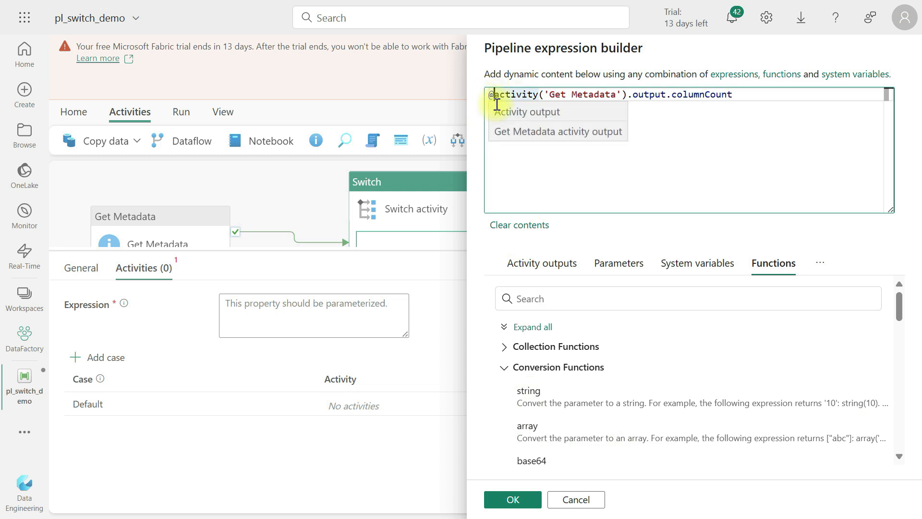
left_click(537, 399)
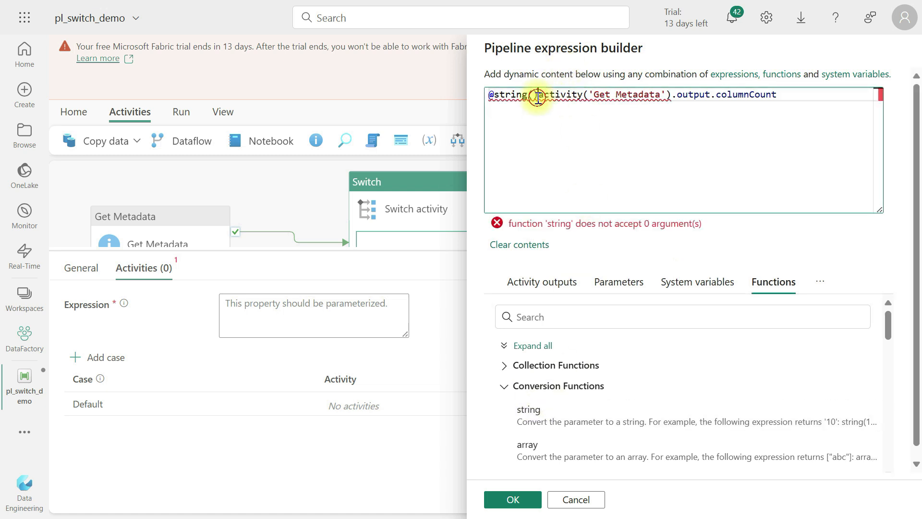
key("Delete")
left_click(790, 94)
type(")")
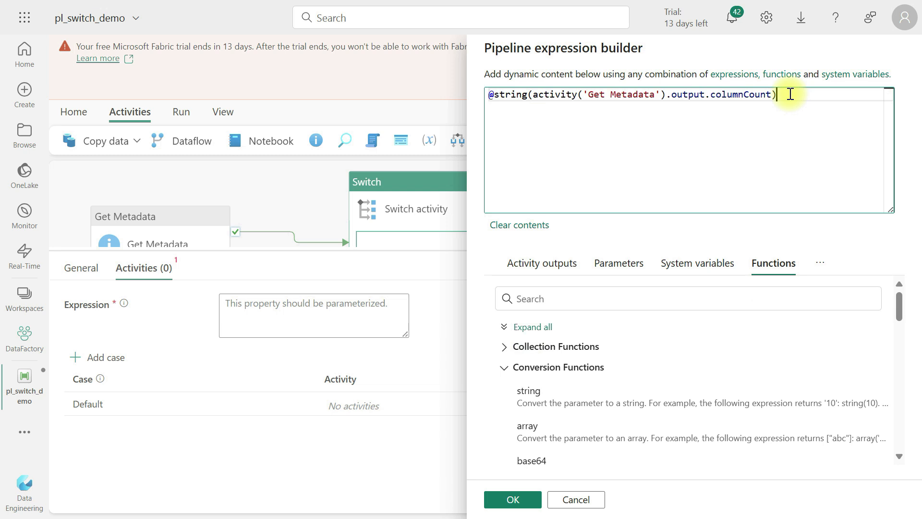
left_click(513, 500)
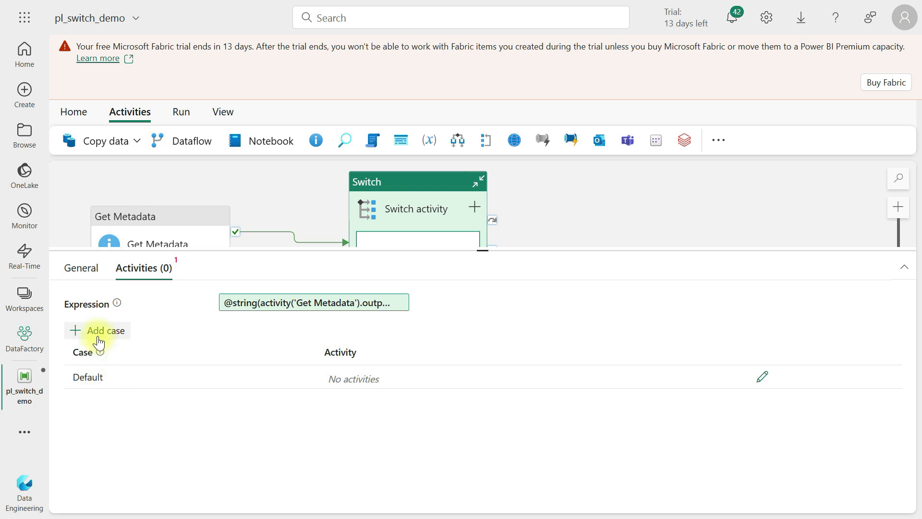
Add a new case to the Switch activity and name it 13
left_click(76, 330)
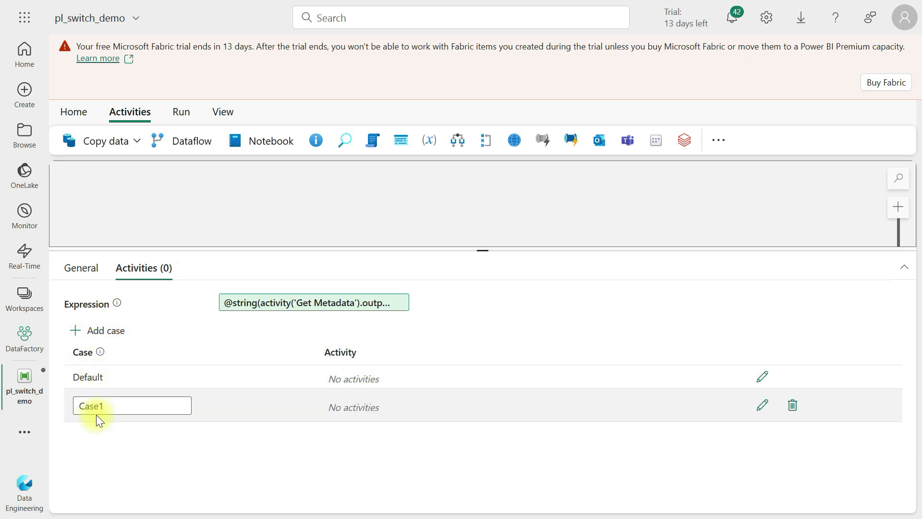
left_click(117, 406)
double_click(117, 406)
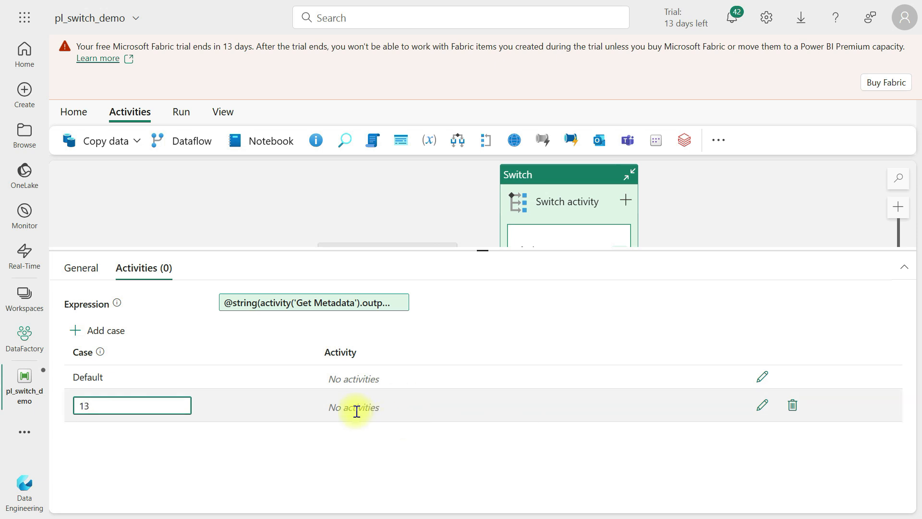
Open the 13 case's activity canvas and add a Copy data activity to it
left_click(765, 408)
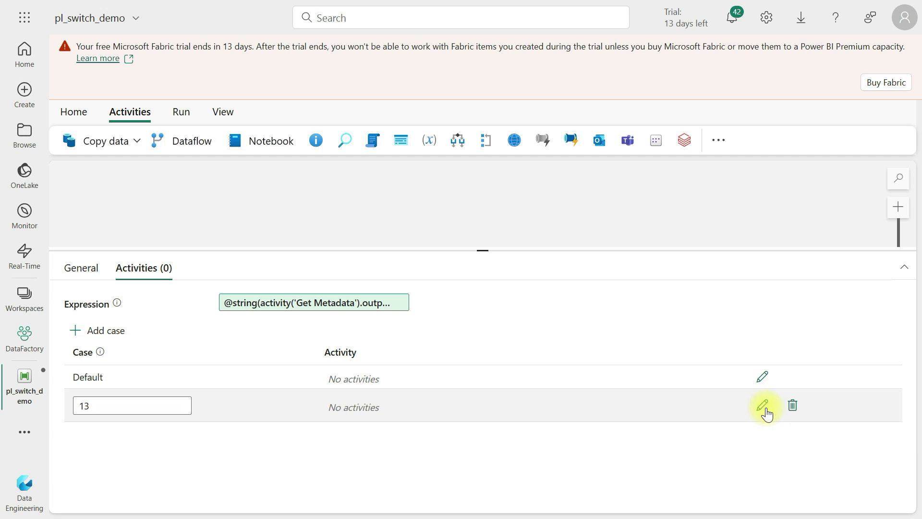
left_click(761, 407)
left_click_drag(491, 251, 458, 309)
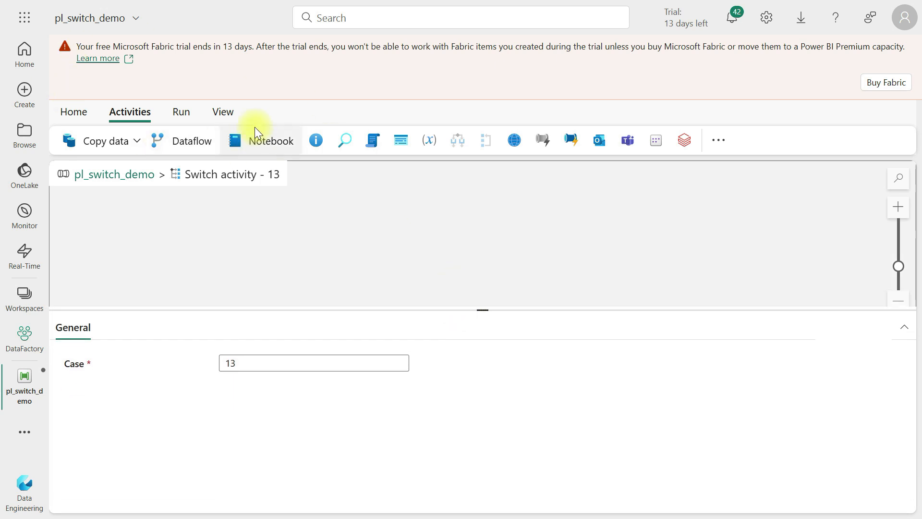
left_click(718, 139)
mouse_move(756, 226)
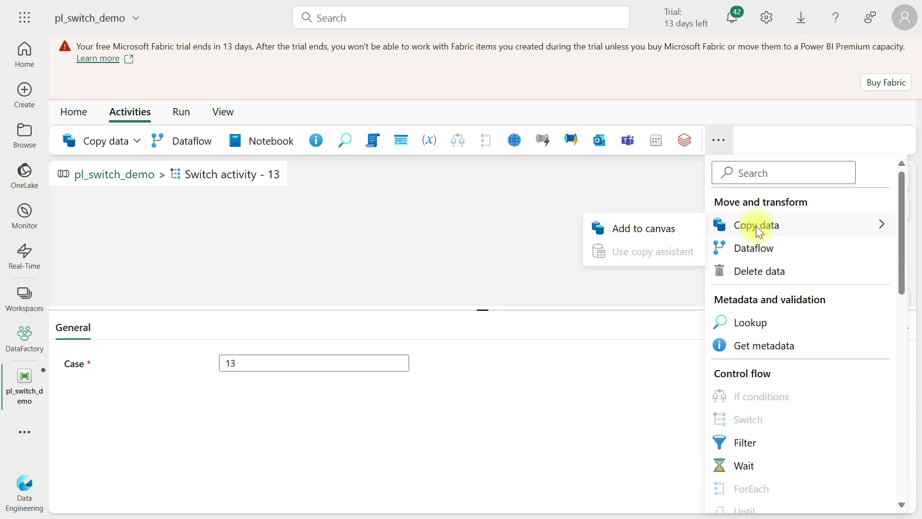
left_click(644, 228)
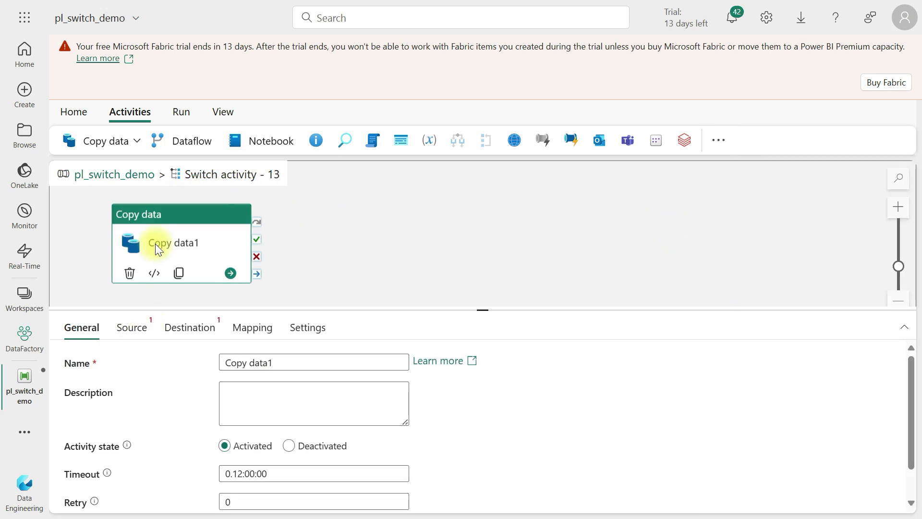
Set the Copy data source connection to TutorialLakeHouse with Files as the root folder
left_click(315, 363)
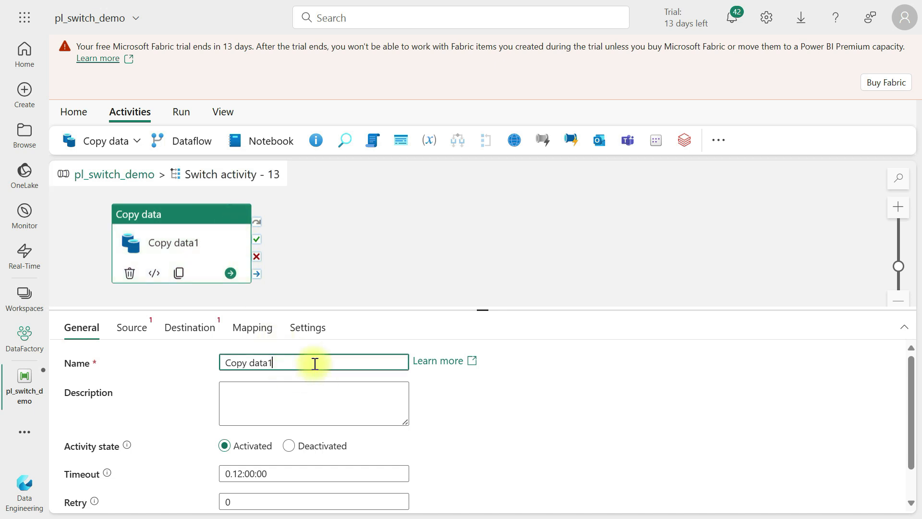
left_click(147, 328)
left_click(272, 364)
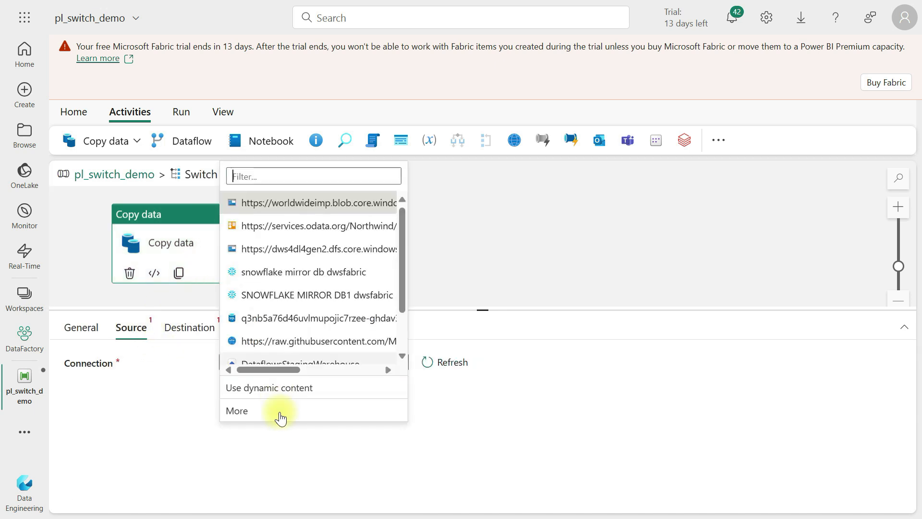
scroll(293, 314, "down", 1)
left_click(273, 331)
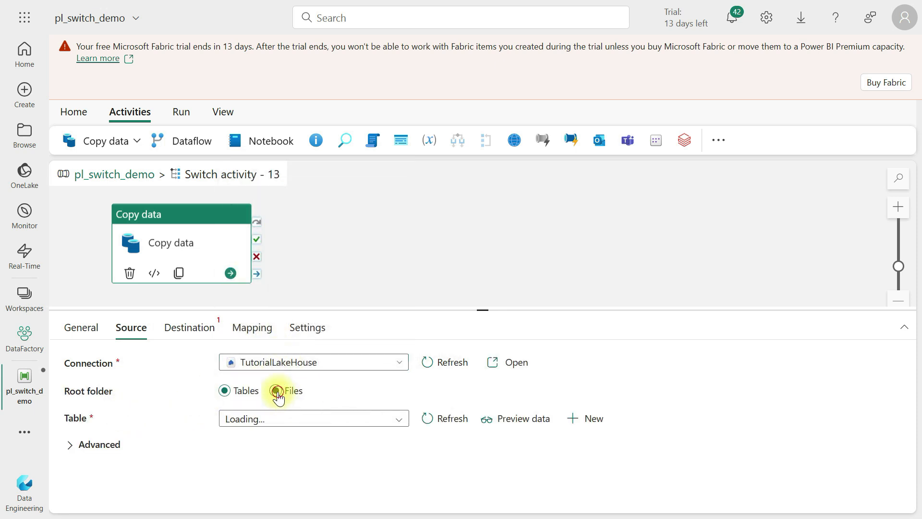
left_click(277, 391)
scroll(654, 398, "down", 1)
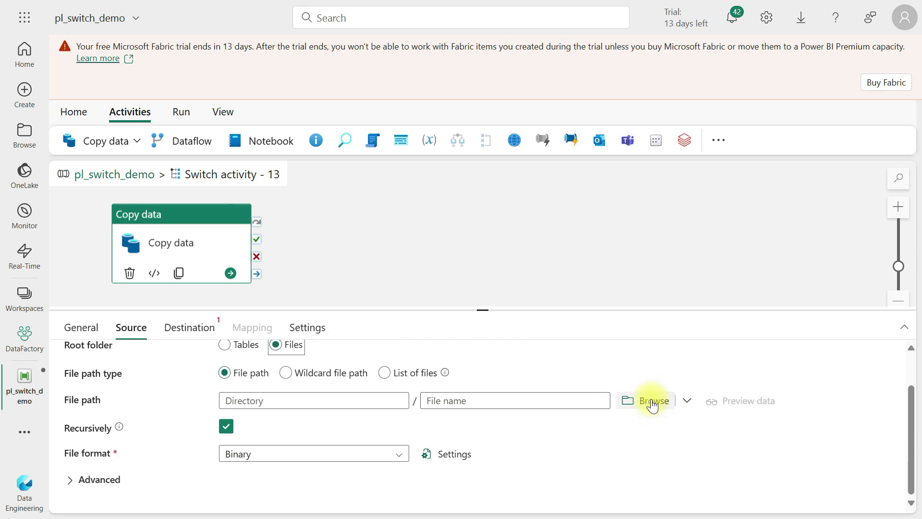
Browse to the JC-202401-citibike-tripdata.csv file in Citibike-tridata/JC-202401-citibike-tripdata and set the file format to DelimitedText
left_click(652, 401)
left_click(531, 127)
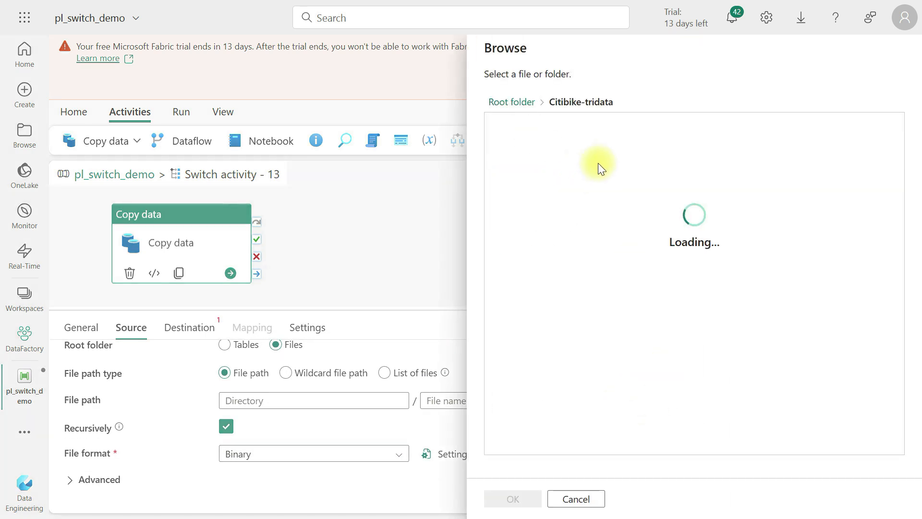
left_click(566, 126)
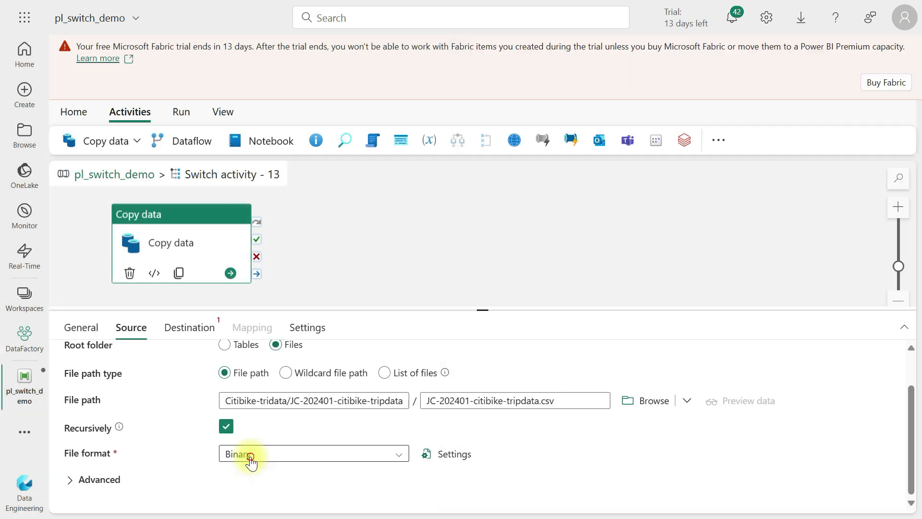
left_click(247, 457)
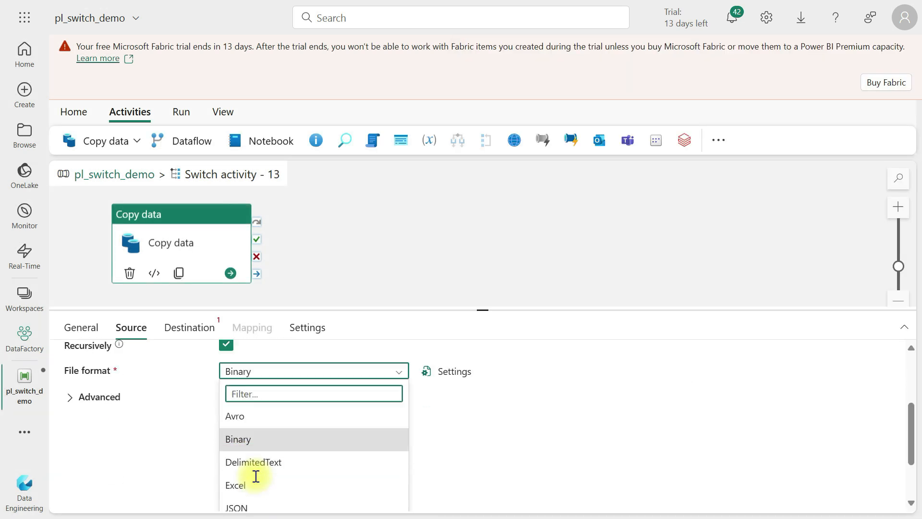
left_click(257, 350)
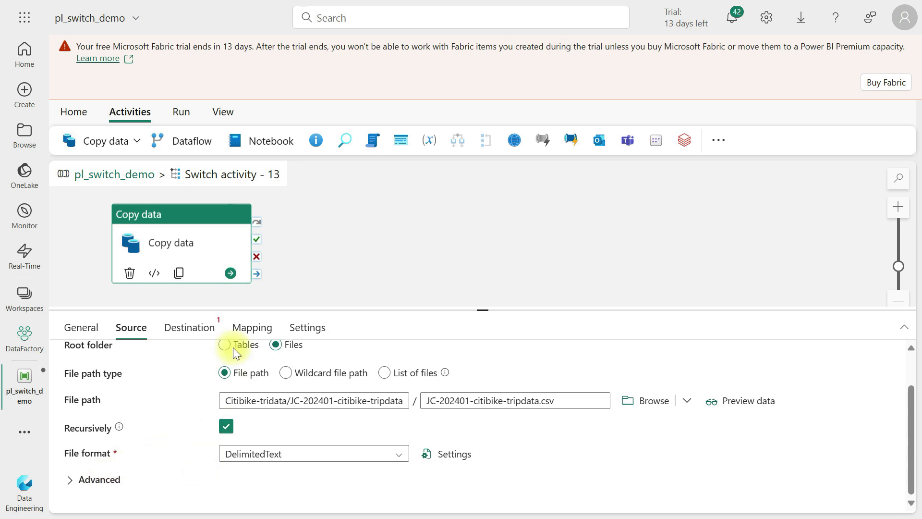
Set the destination connection to TutorialLakeHouse and create a new table named tblswitchdemotable
left_click(206, 326)
left_click(288, 364)
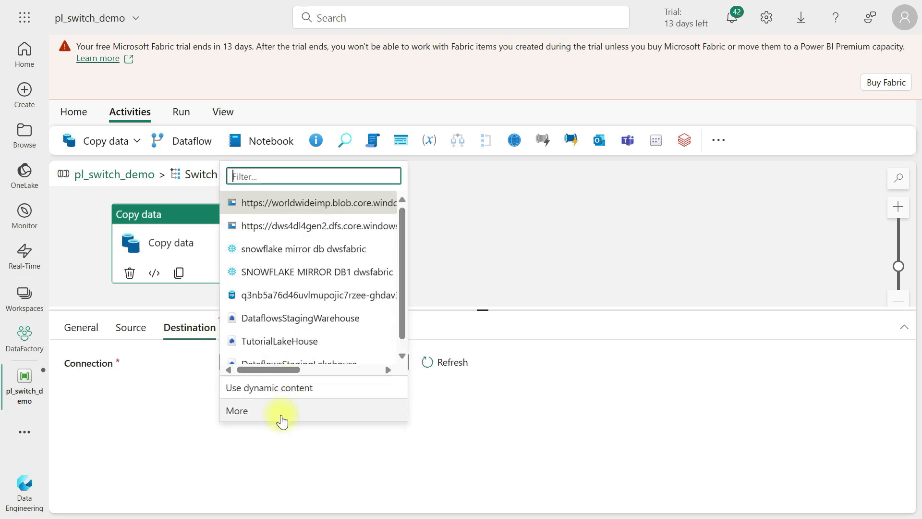
left_click(272, 342)
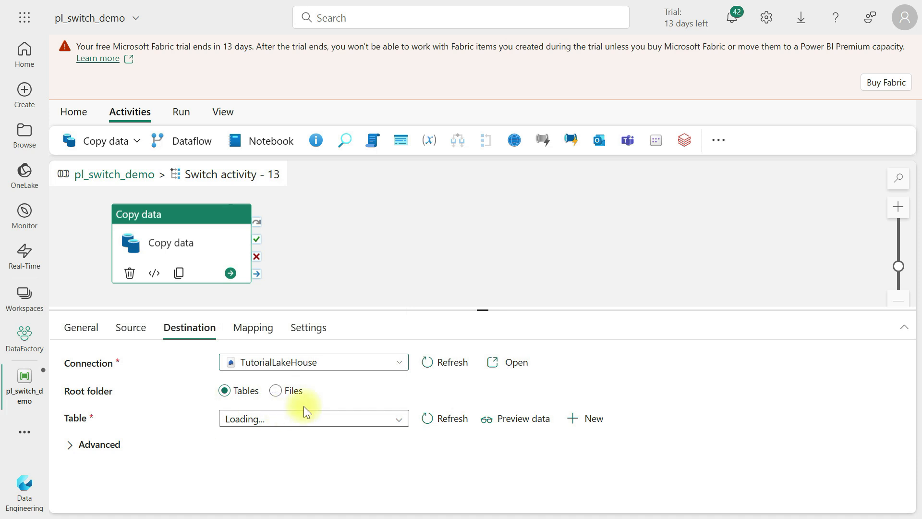
left_click(595, 418)
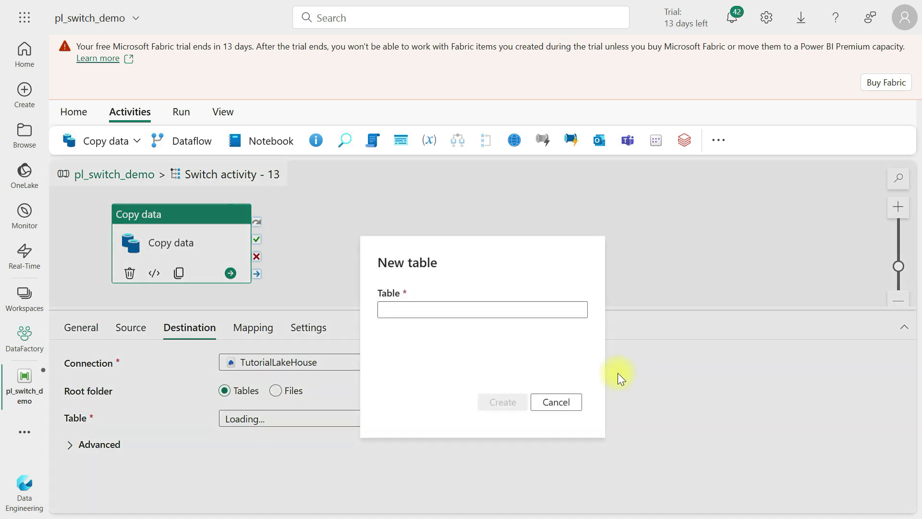
left_click(430, 303)
type("tblswitchdemotable")
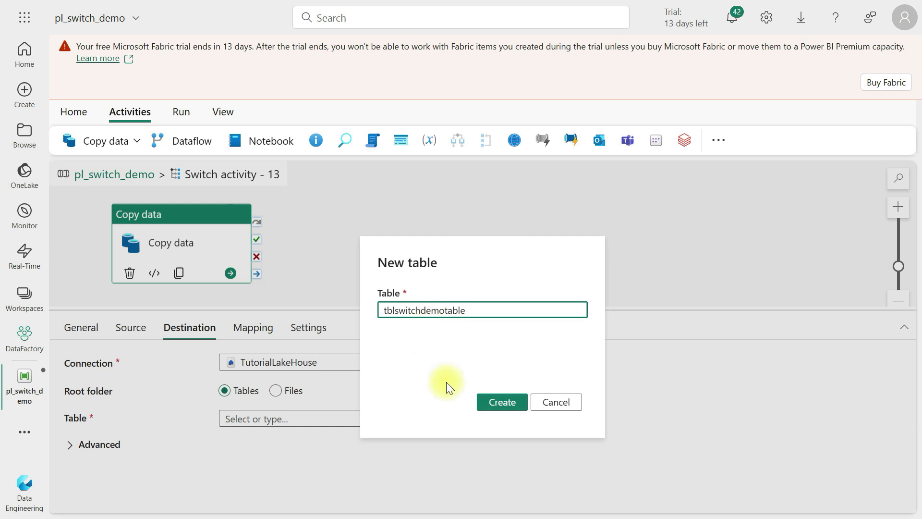
left_click(488, 403)
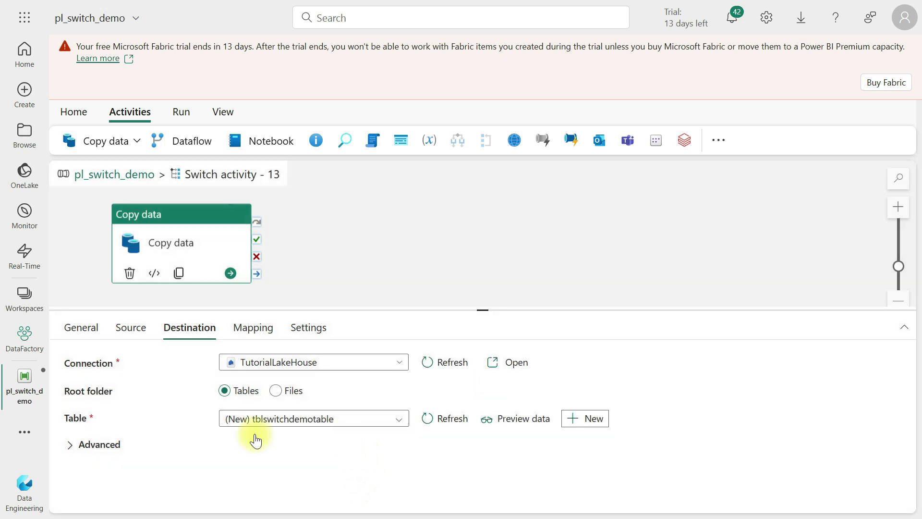
Set the destination's advanced table action to Overwrite
left_click(92, 451)
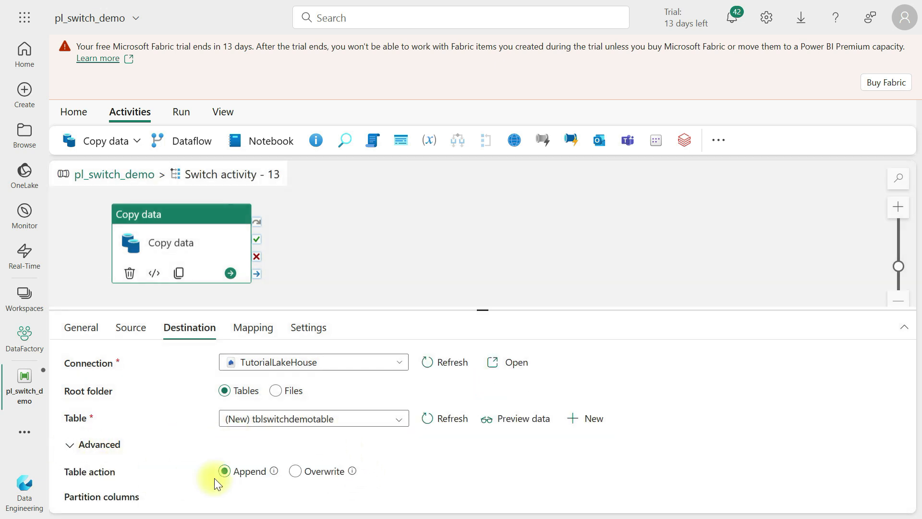
left_click(295, 471)
left_click_drag(475, 309, 466, 255)
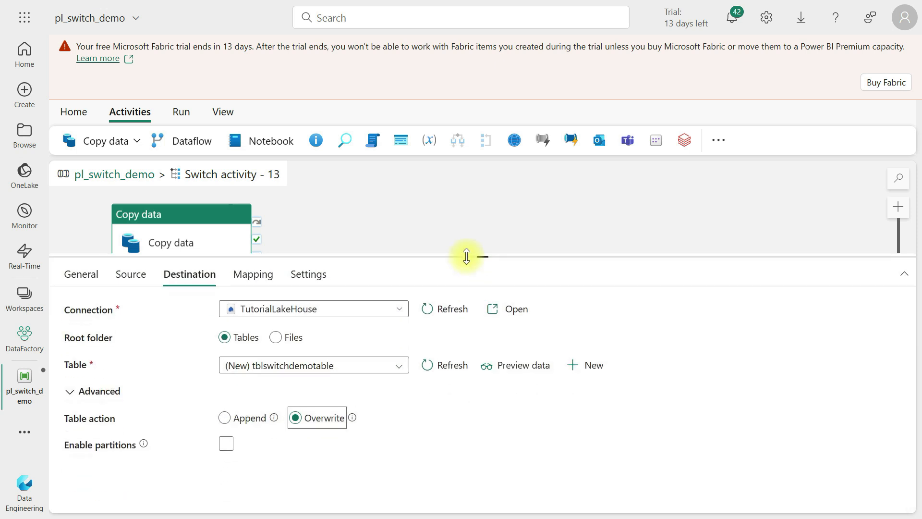
left_click(245, 273)
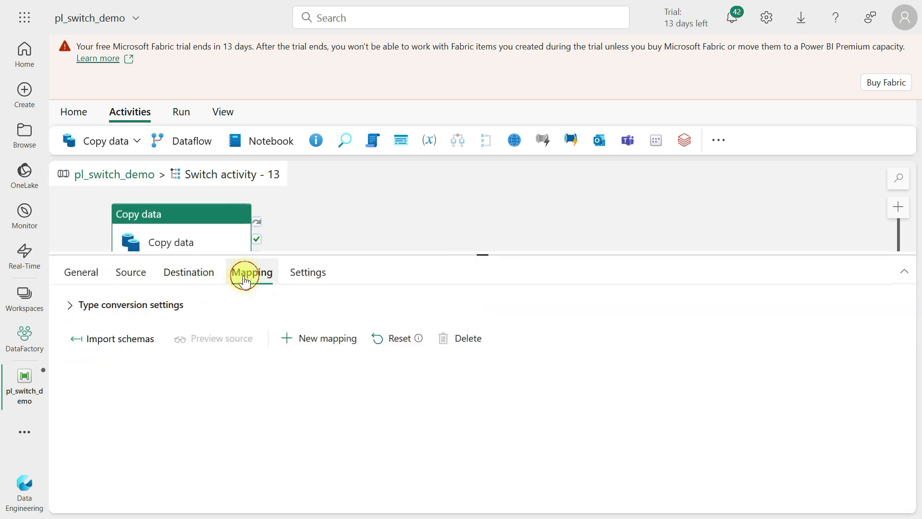
left_click(184, 283)
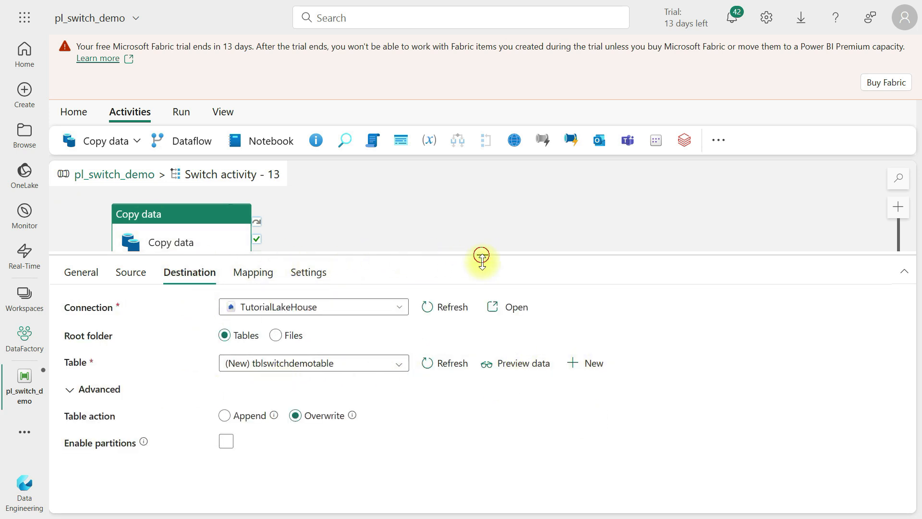
left_click_drag(481, 255, 480, 382)
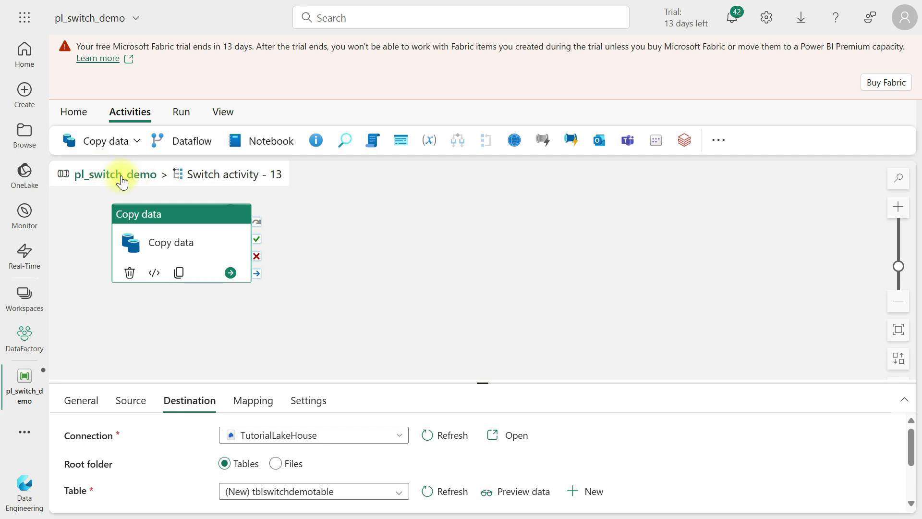
Return to the pipeline canvas and open the Switch activity's case list
left_click(122, 181)
left_click(555, 208)
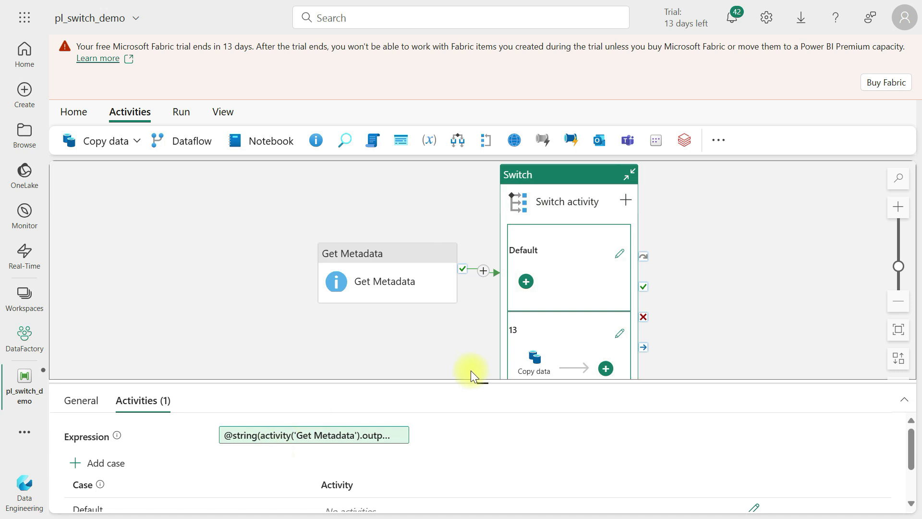
left_click_drag(475, 381, 472, 233)
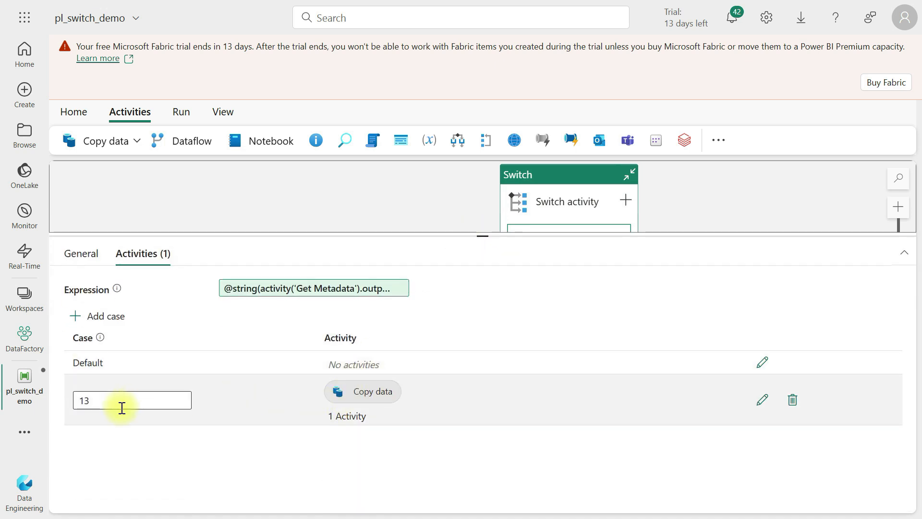
left_click(76, 315)
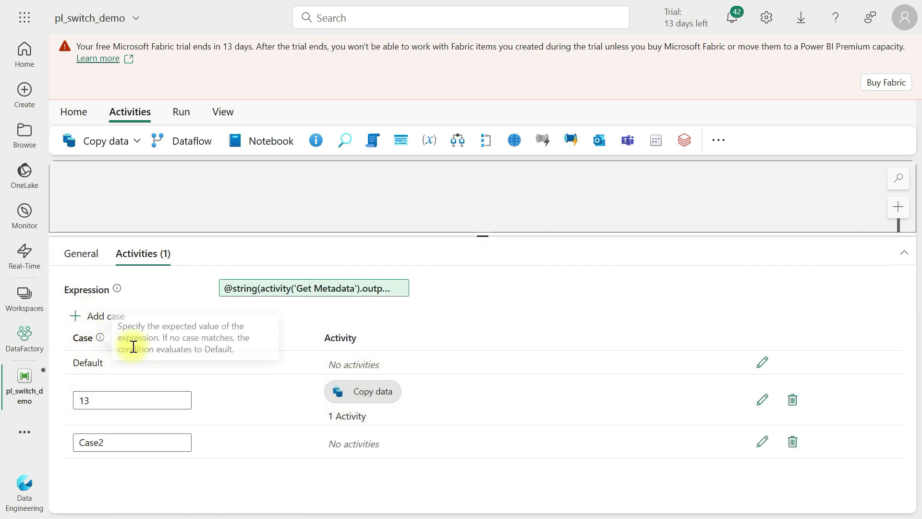
left_click_drag(124, 443, 59, 440)
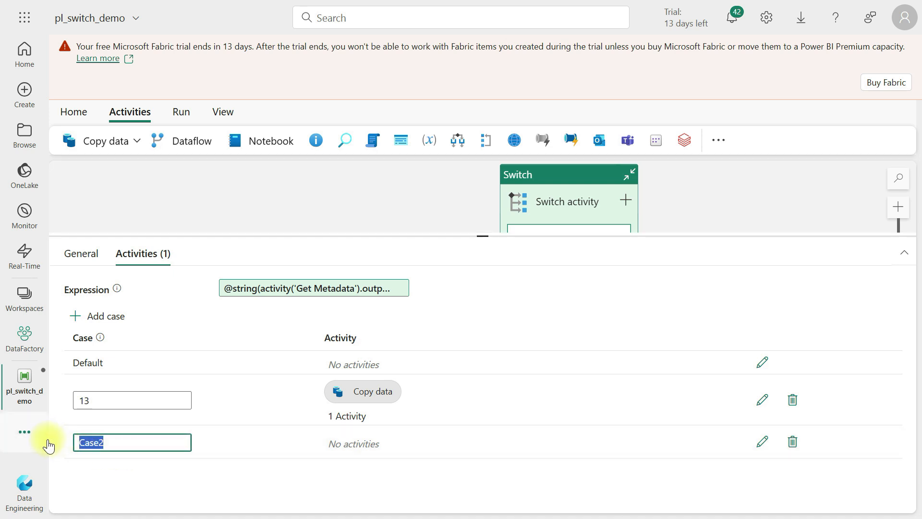
left_click(791, 441)
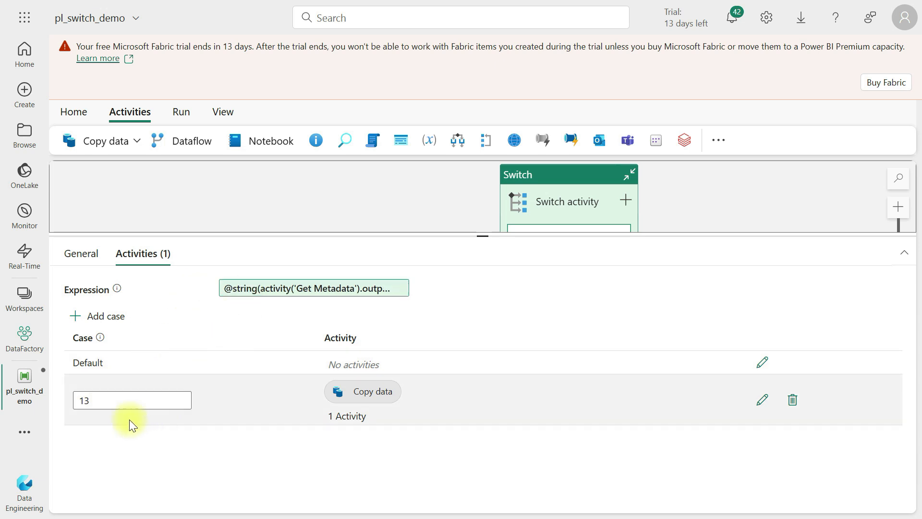
Open the Switch's Default case and add a Set variable activity inside it
left_click(763, 362)
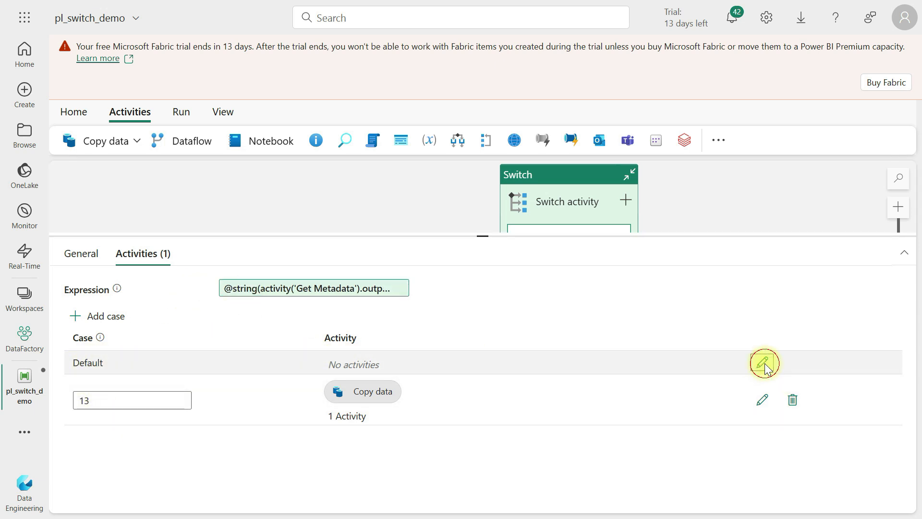
left_click_drag(481, 233, 482, 291)
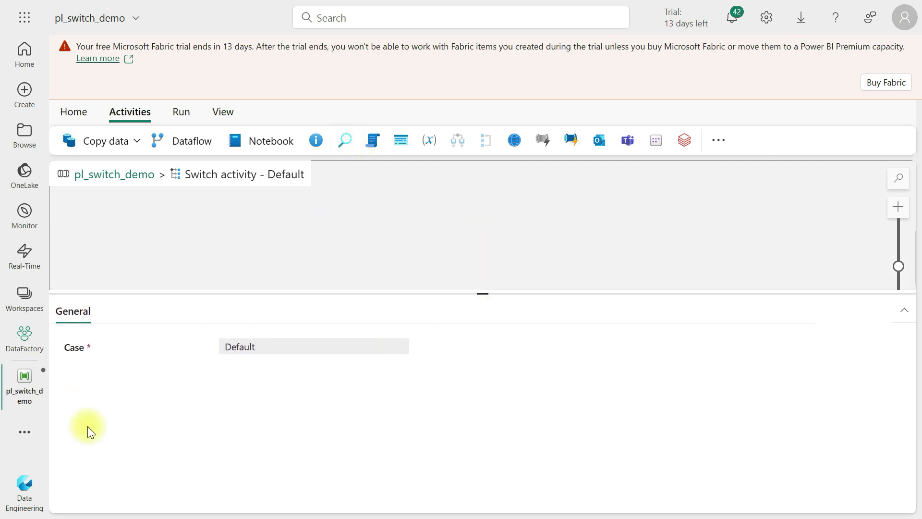
left_click(714, 139)
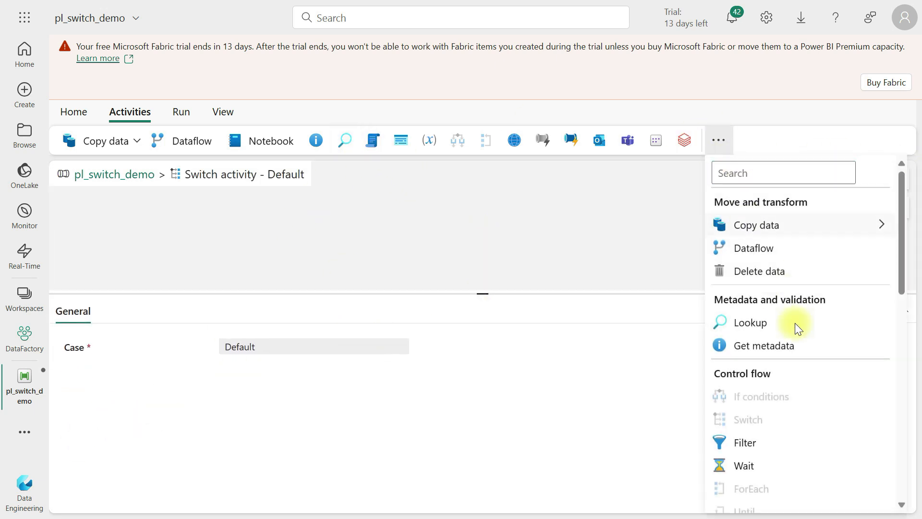
scroll(793, 323, "down", 5)
left_click(764, 321)
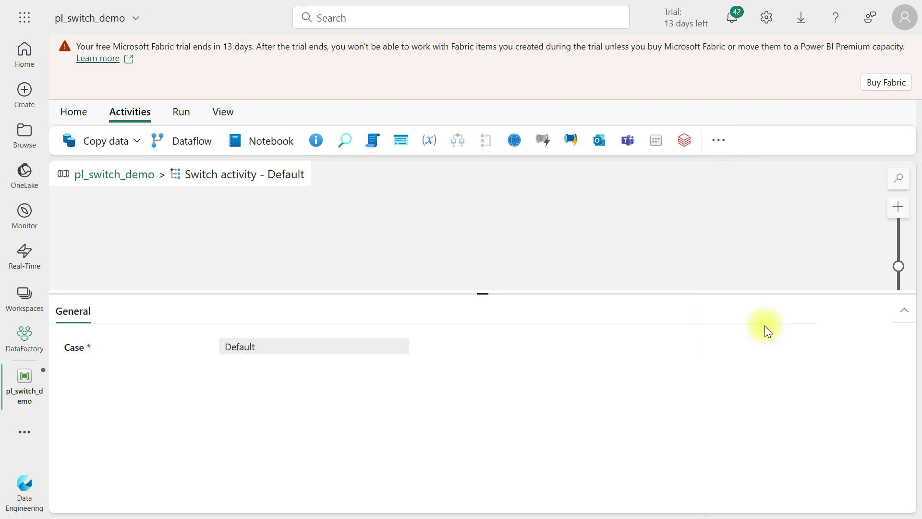
left_click(141, 197)
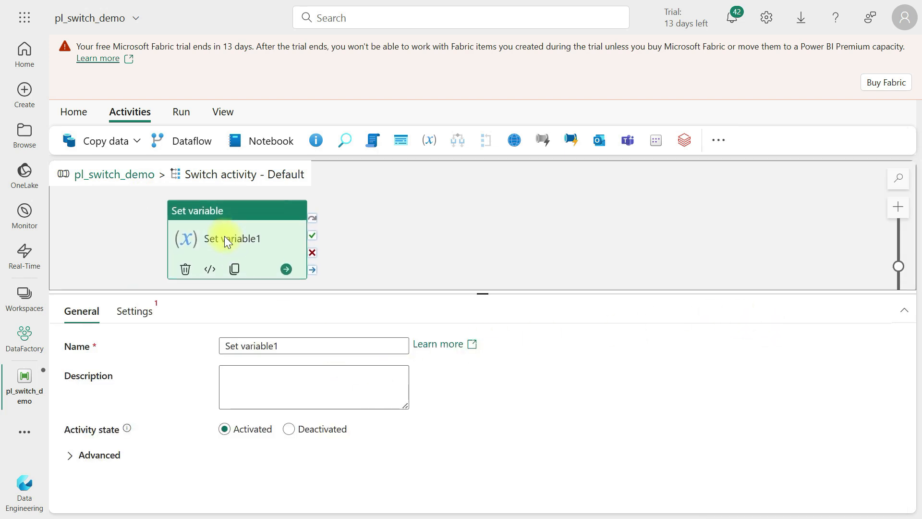
Create a new String pipeline variable named v_swtich and set its value to column count not equal to 13
triple_click(299, 347)
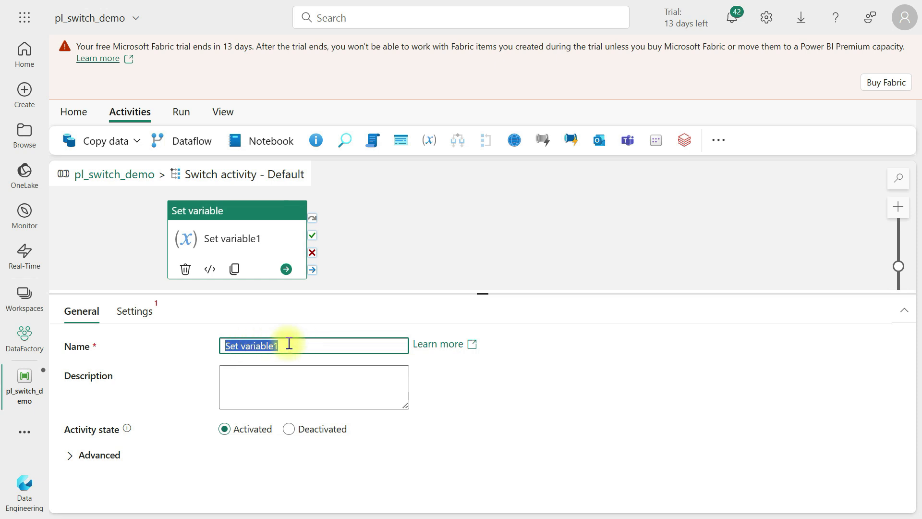
left_click(134, 308)
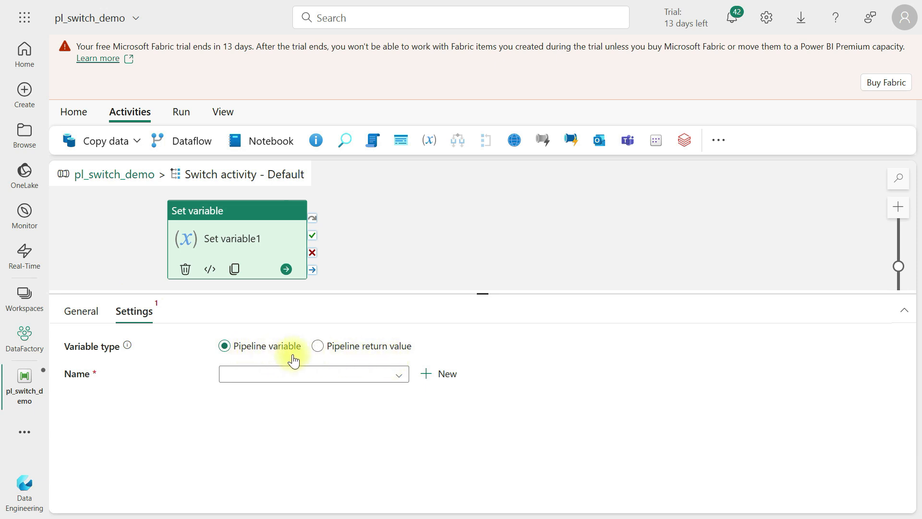
left_click(437, 374)
left_click(477, 252)
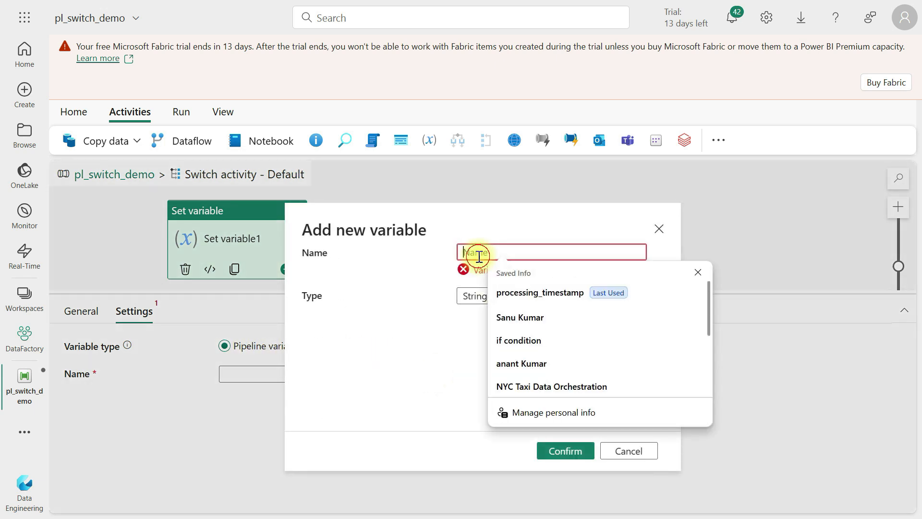
type("v_swtich")
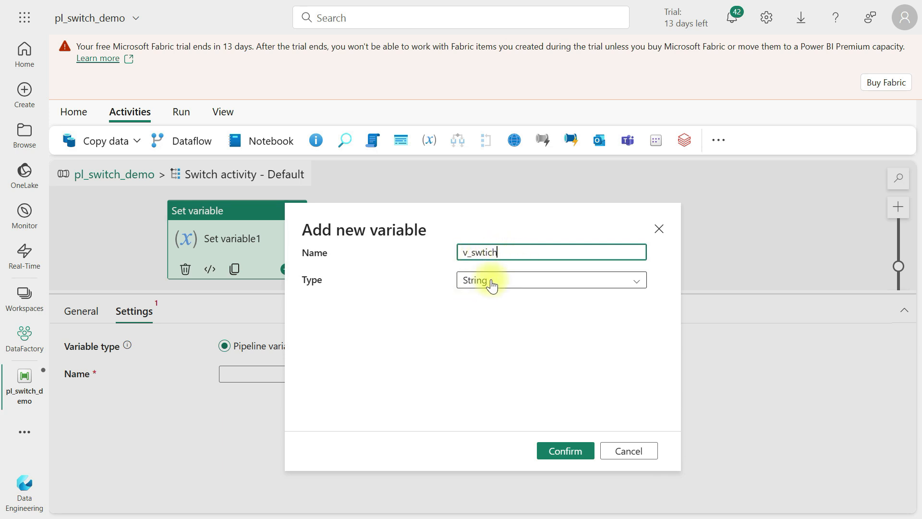
left_click(506, 287)
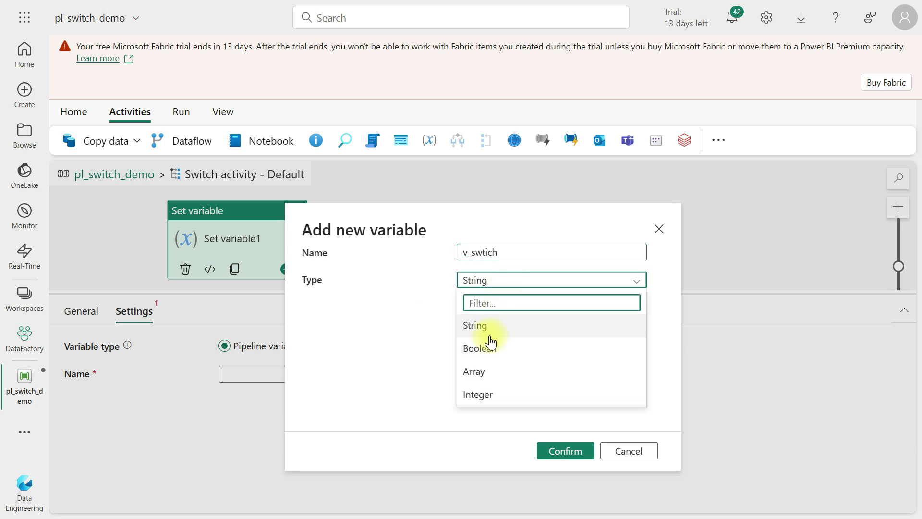
left_click(487, 331)
left_click(566, 450)
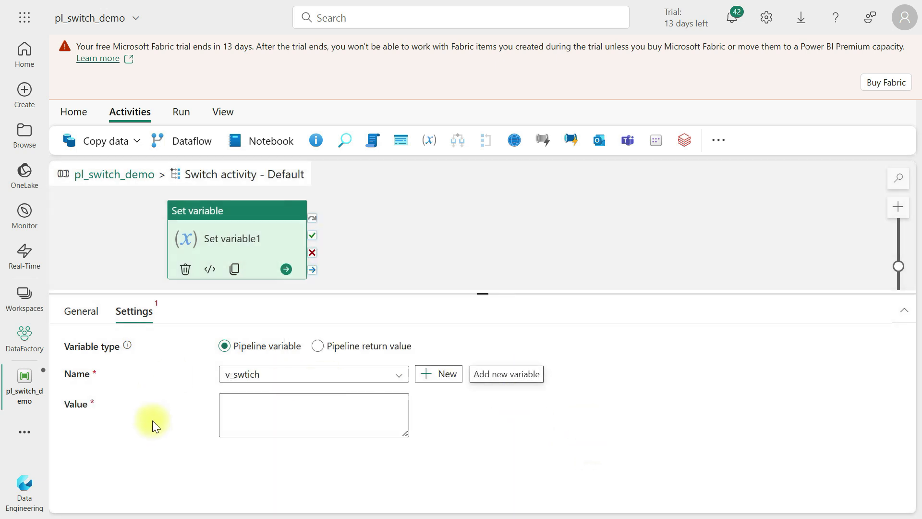
left_click(384, 414)
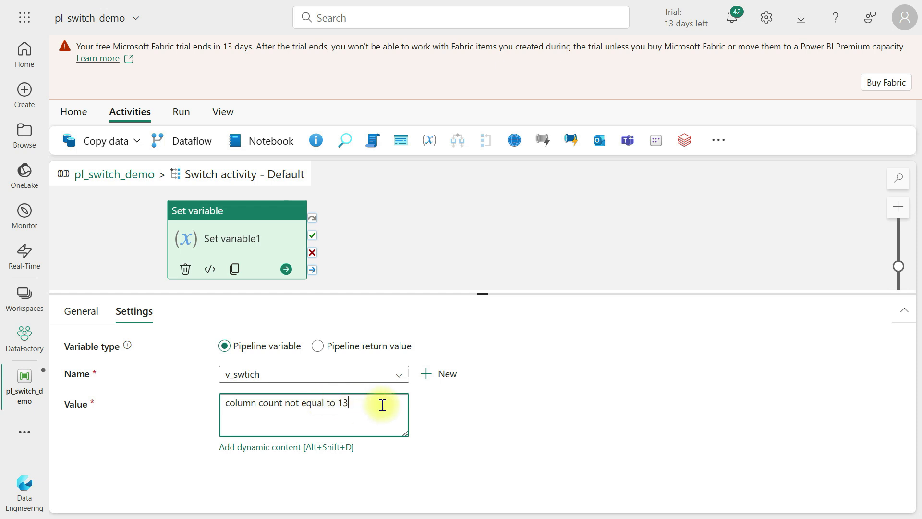
left_click_drag(382, 403, 140, 377)
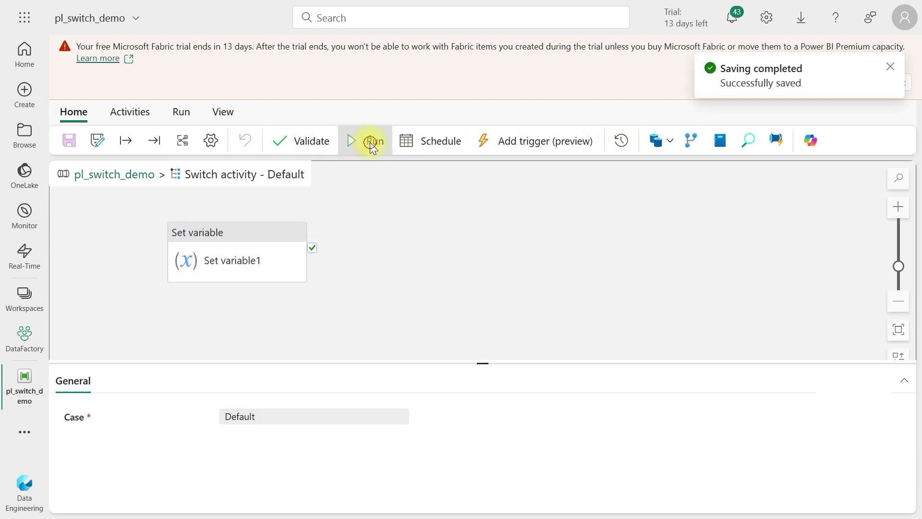
Run the pipeline and refresh its run status
left_click(371, 141)
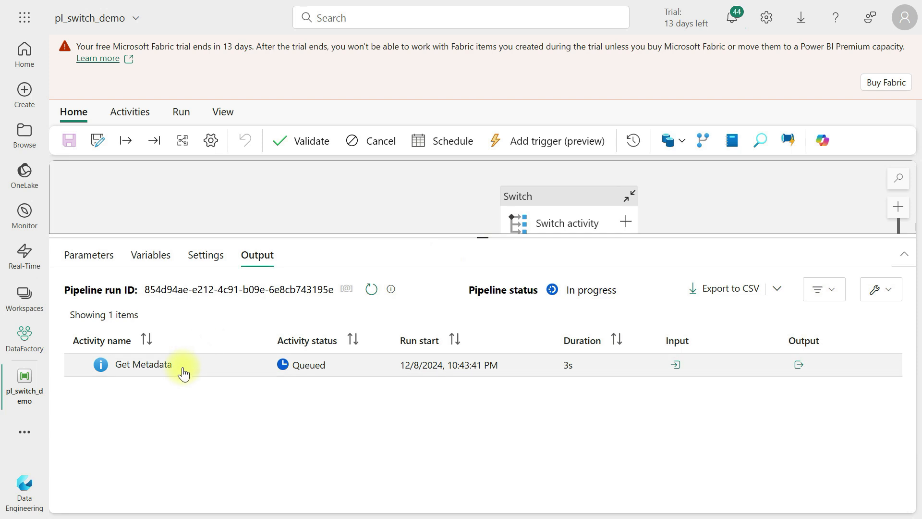
left_click(371, 290)
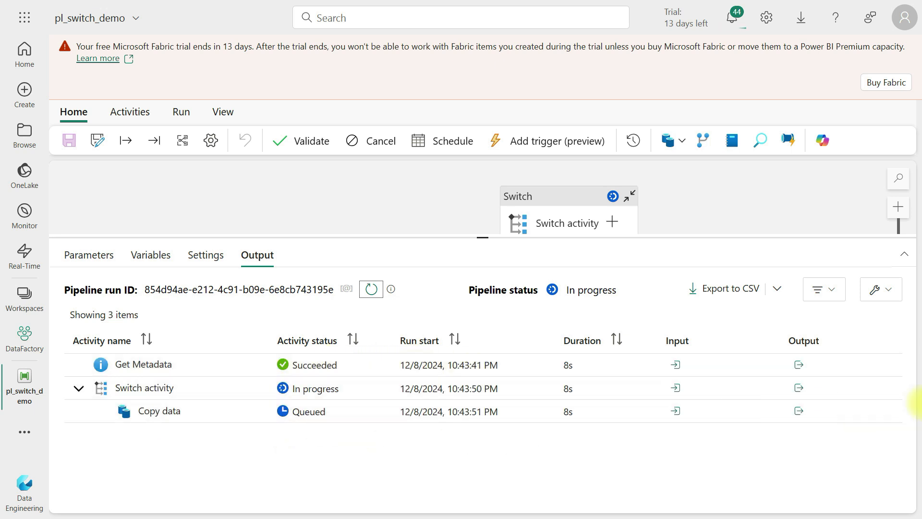
Inspect the output of the Get Metadata and Switch activities from the run
left_click(799, 365)
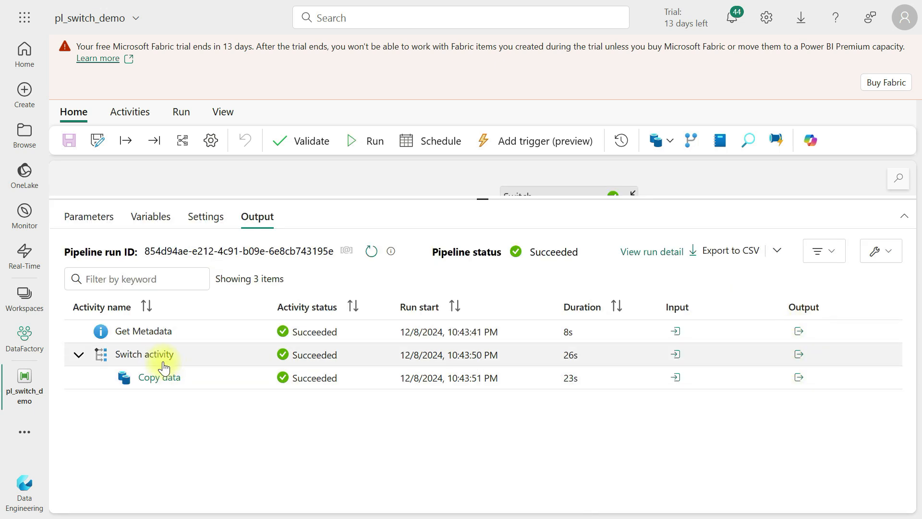
left_click(799, 355)
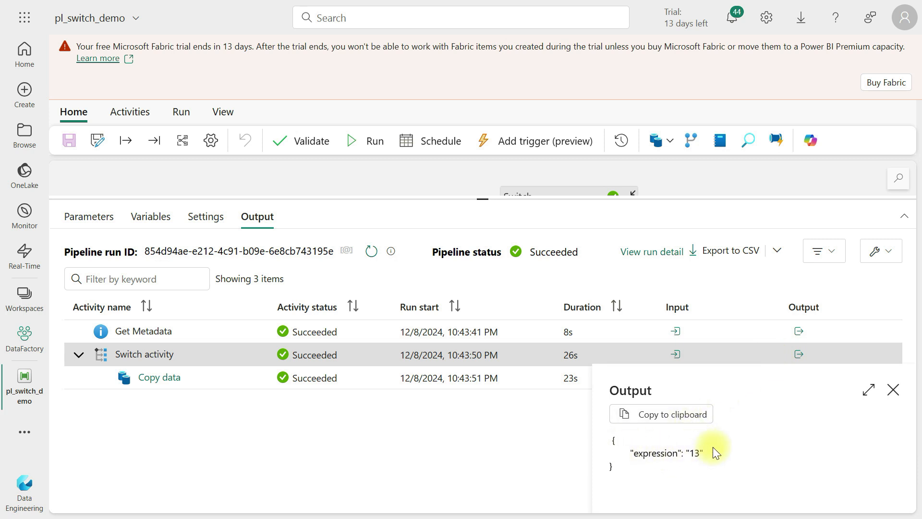
left_click(893, 390)
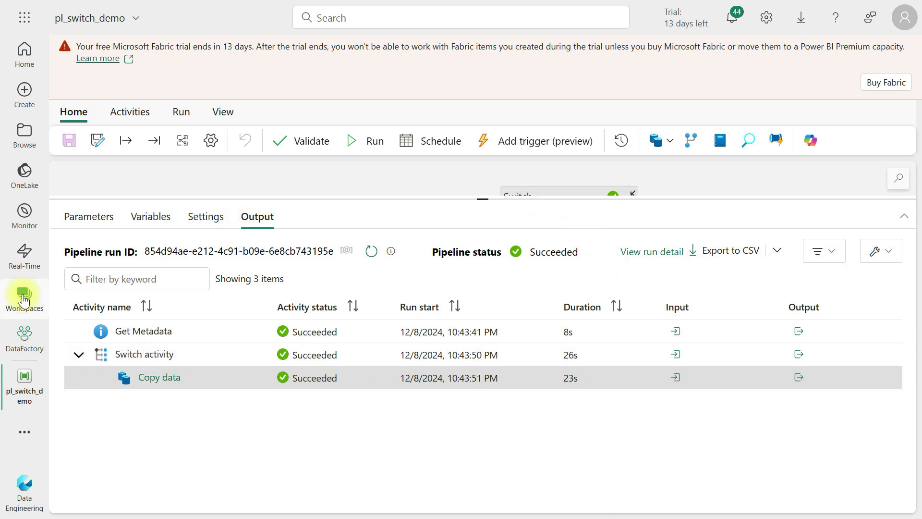
Open TutorialLakeHouse from the DataFactory workspace and preview the tblswitchdemotable table
left_click(23, 298)
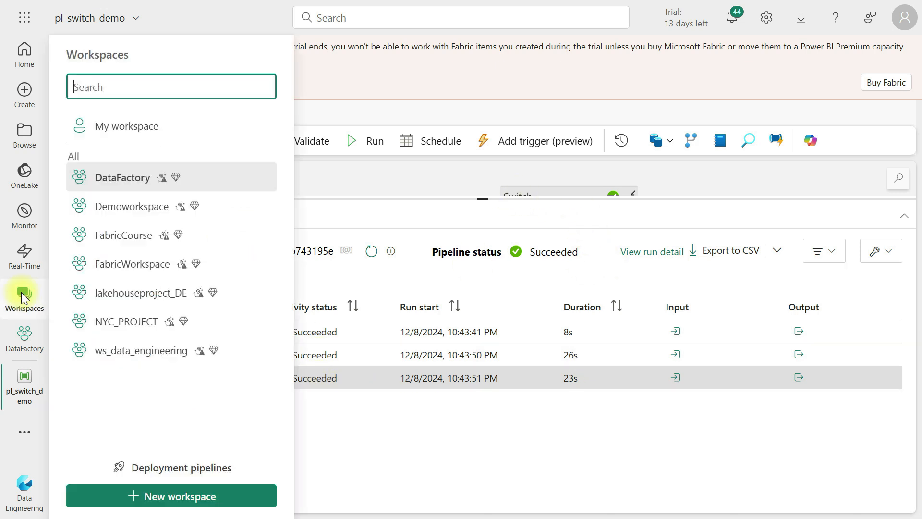
left_click(139, 176)
scroll(163, 365, "down", 3)
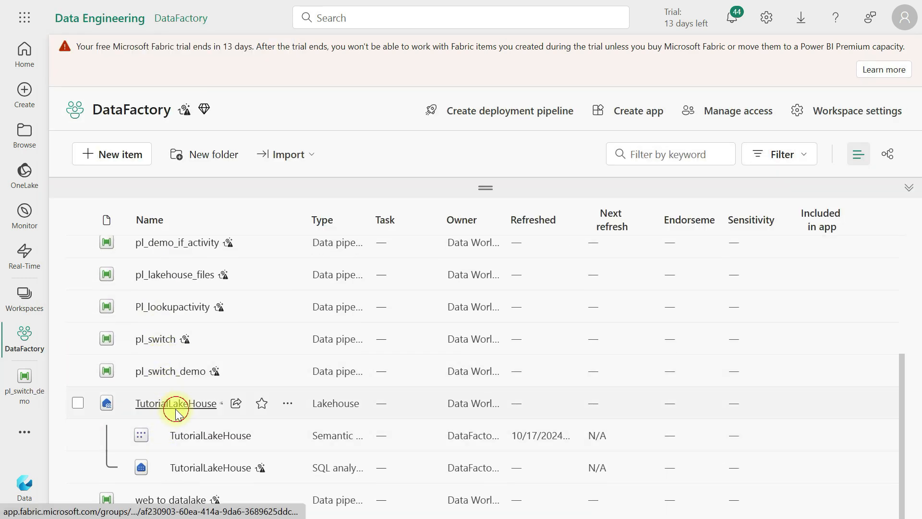
left_click(178, 403)
left_click(210, 227)
left_click(246, 314)
left_click(160, 474)
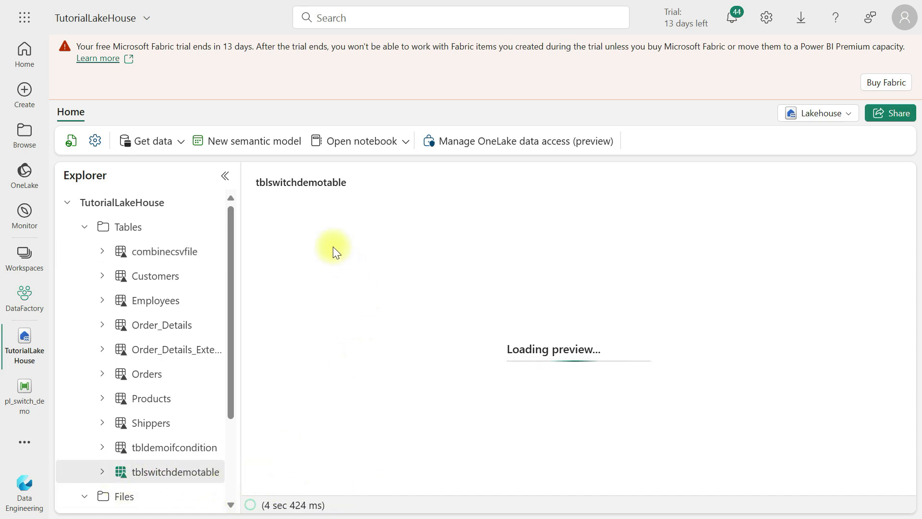
Return to pl_switch_demo and reposition the Get Metadata activity on the canvas
left_click(25, 385)
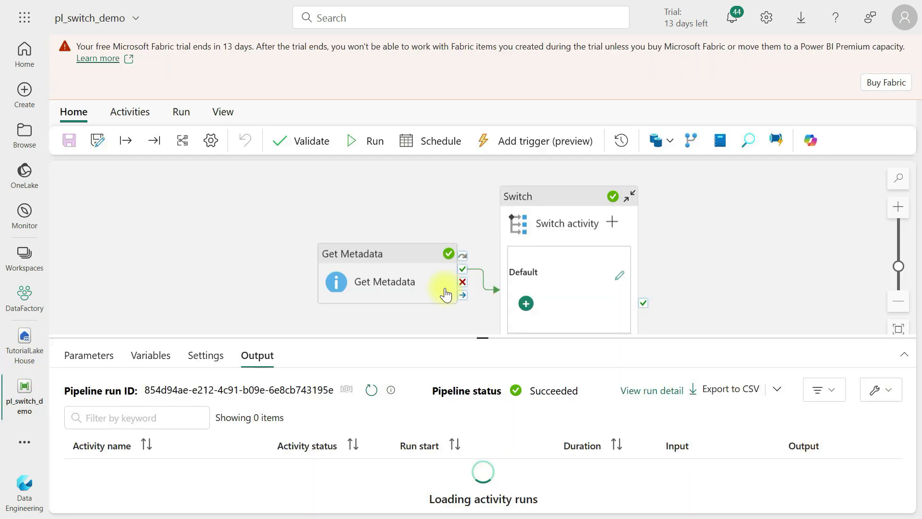
left_click(555, 196)
left_click(323, 223)
left_click_drag(322, 220, 290, 197)
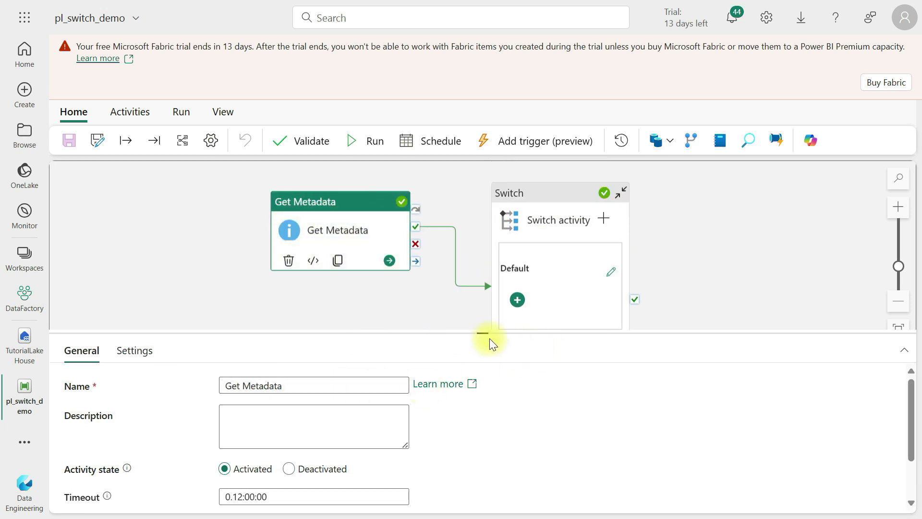
left_click_drag(484, 334, 478, 255)
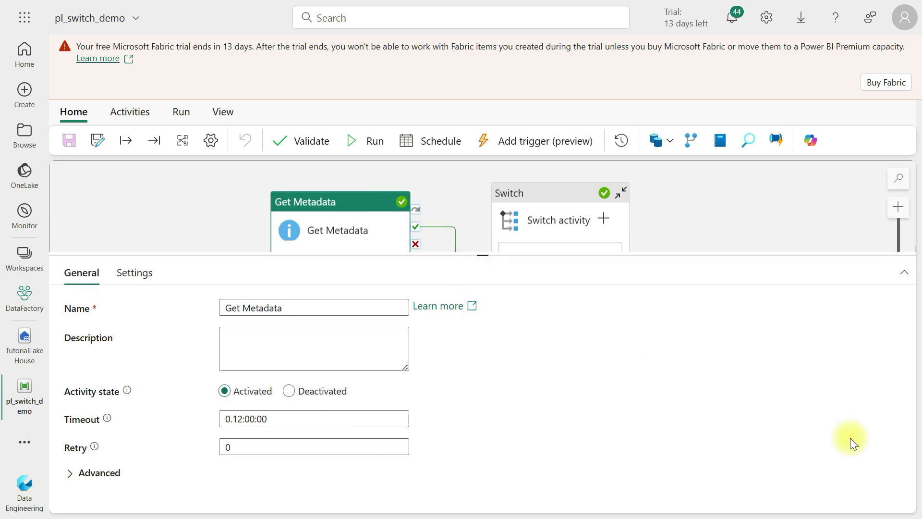